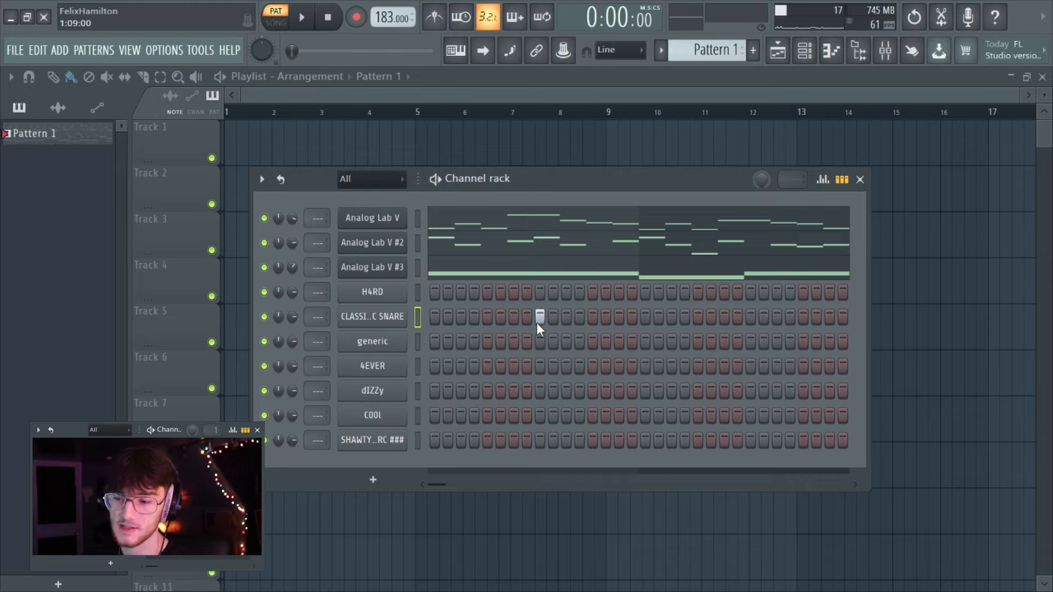
Duplicate the CLASSIC GEC SNARE hits in its piano roll so they continue through four bars, and play the pattern
right_click(372, 316)
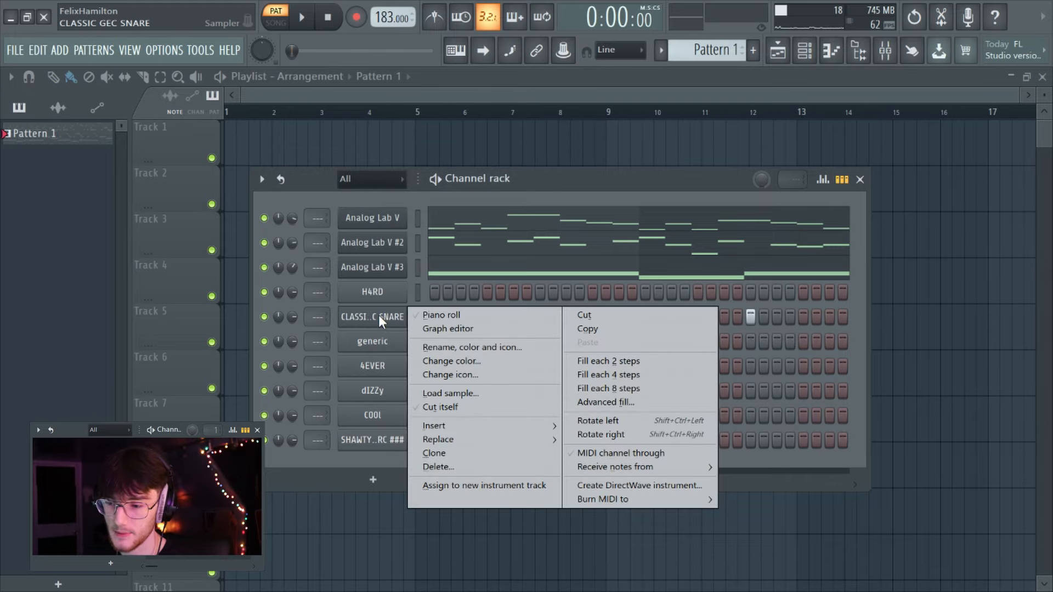
left_click(417, 317)
left_click_drag(279, 348, 80, 391)
key("ctrl+b")
key("space")
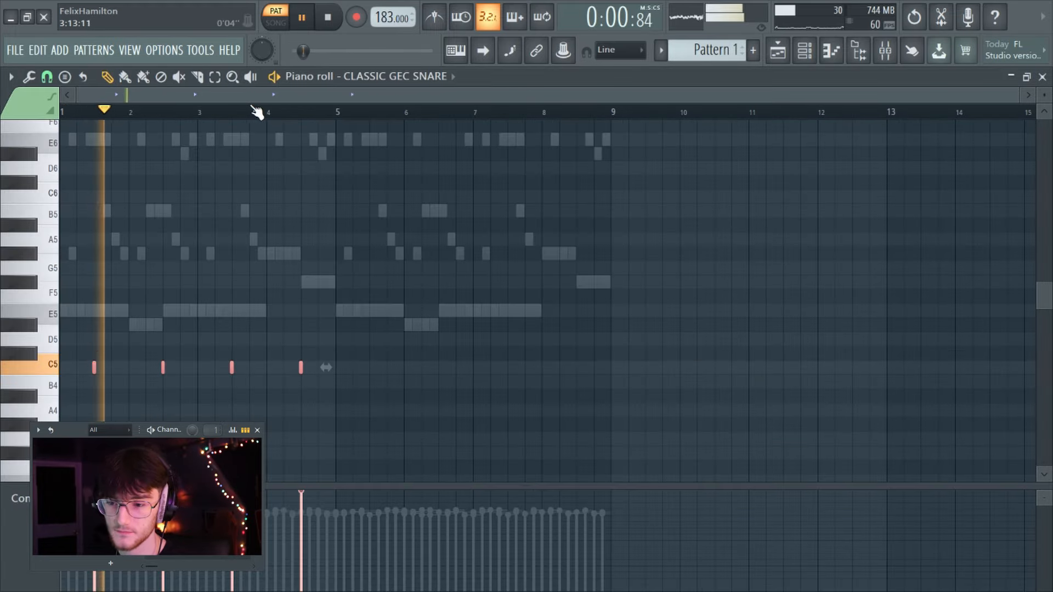
scroll(252, 112, "up", 3)
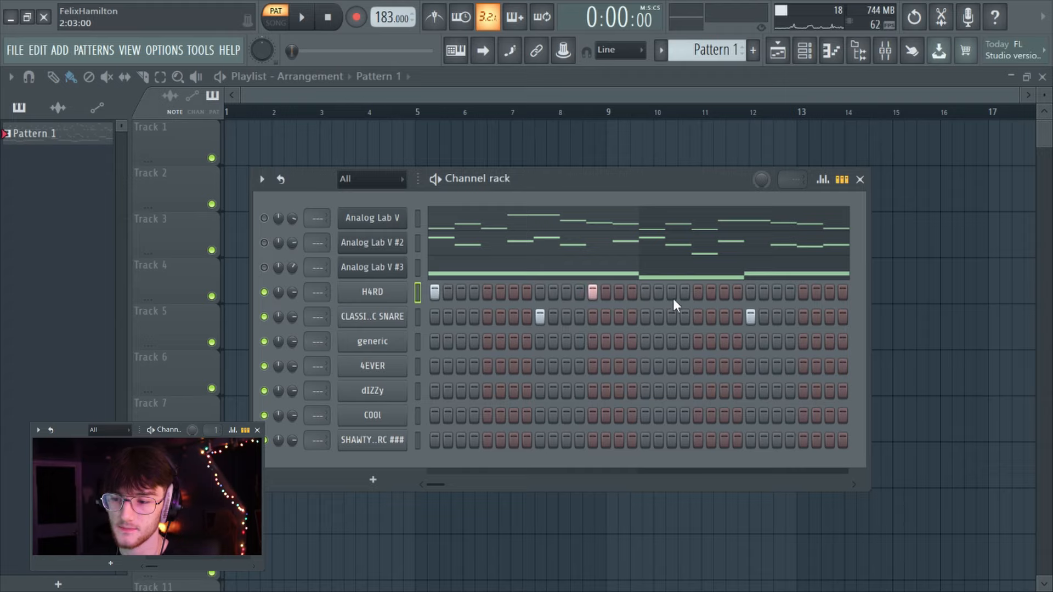
Add an H4RD hit on the fifth step of the second bar and play the pattern
left_click(699, 292)
key("space")
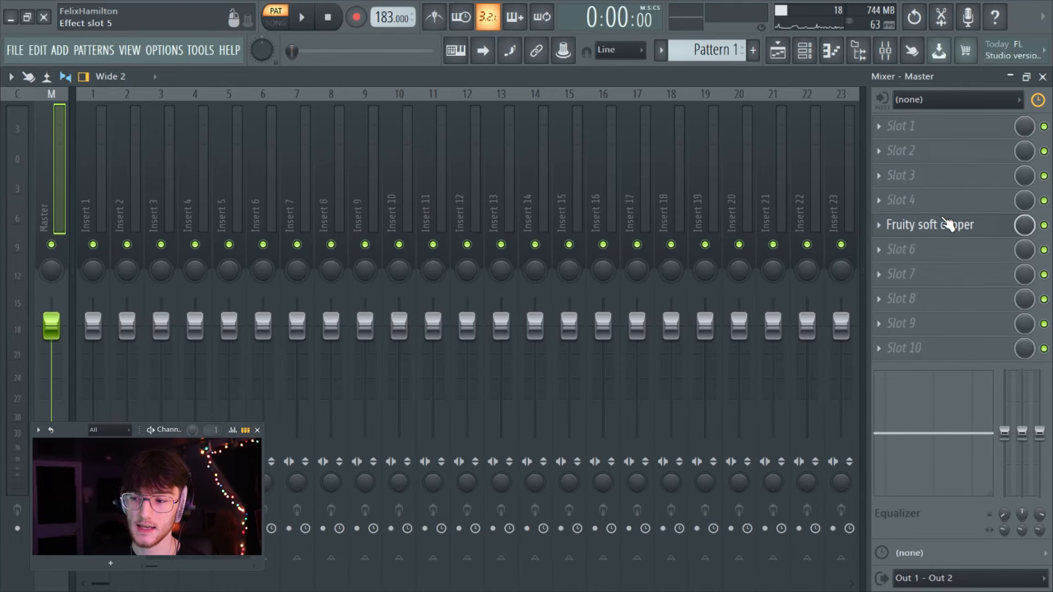
left_click(917, 204)
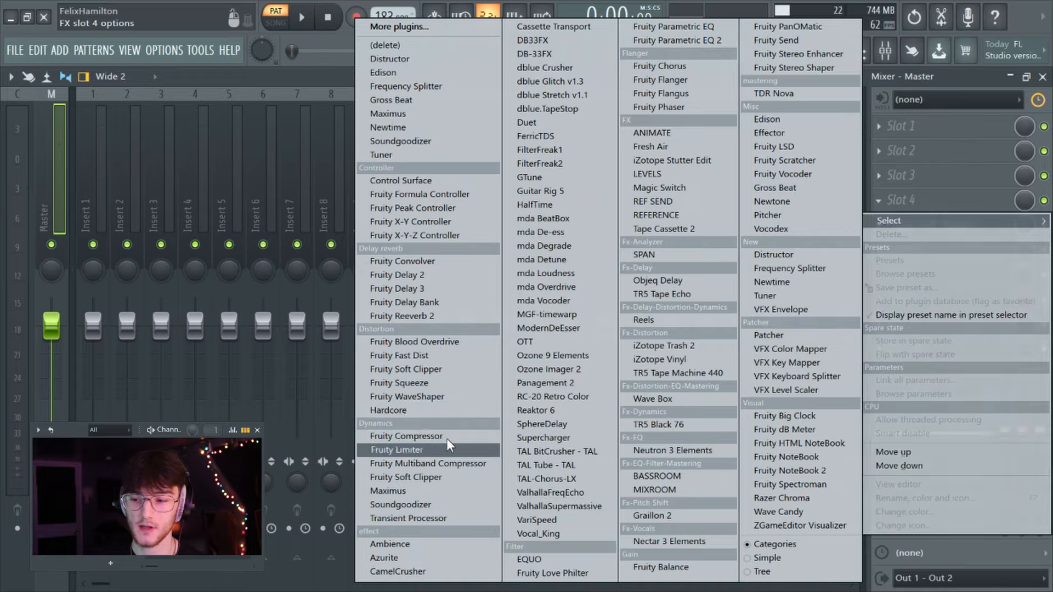
left_click(939, 201)
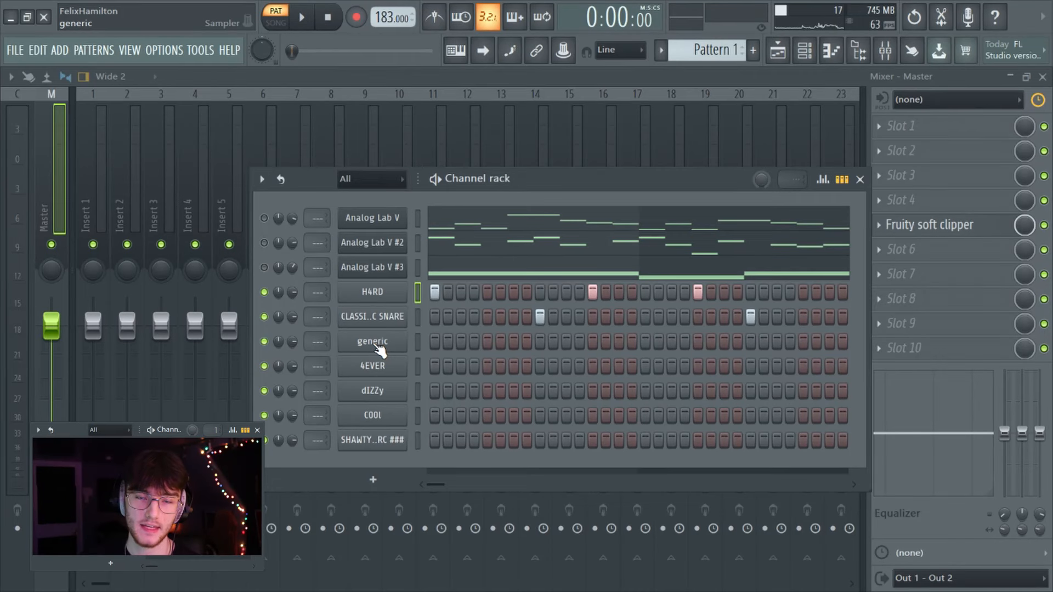
Fill the generic hi-hat channel every 2 steps and add two evenly spaced roll notes within beat 2 of bar 1
right_click(378, 344)
left_click(580, 387)
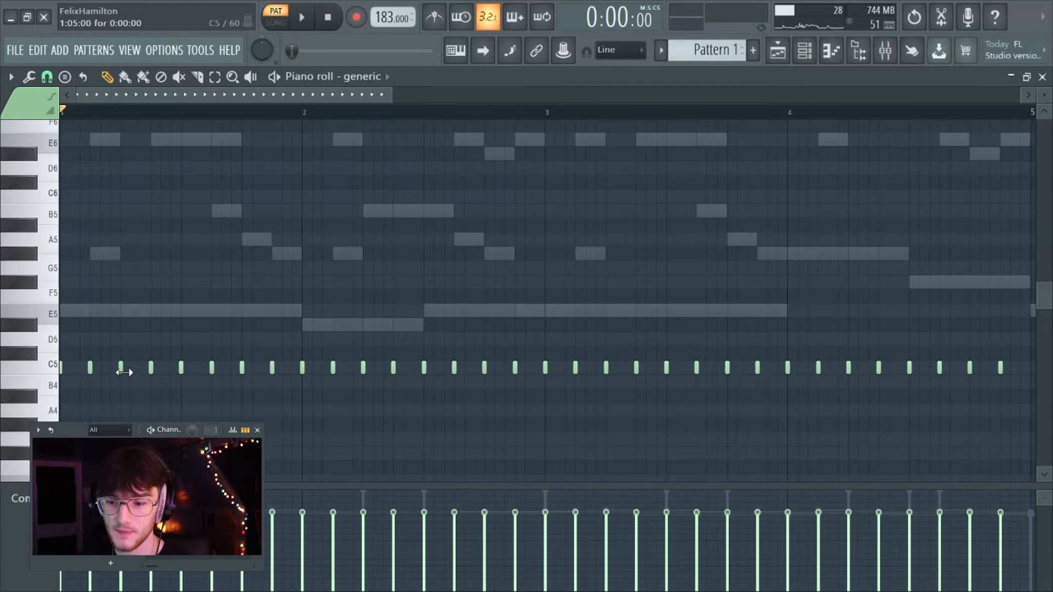
left_click(130, 367)
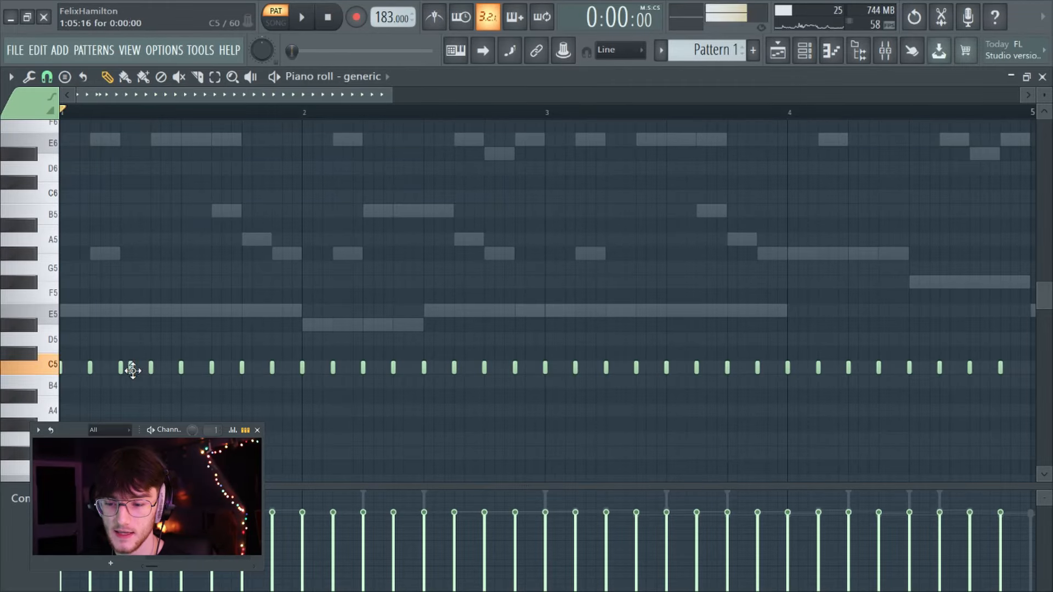
left_click(141, 368)
Add a faster, denser hi-hat roll on C5 at beat 2 of bar 2 and play it back
left_click(368, 368)
left_click(378, 368)
left_click(383, 367)
left_click(388, 368)
key("space")
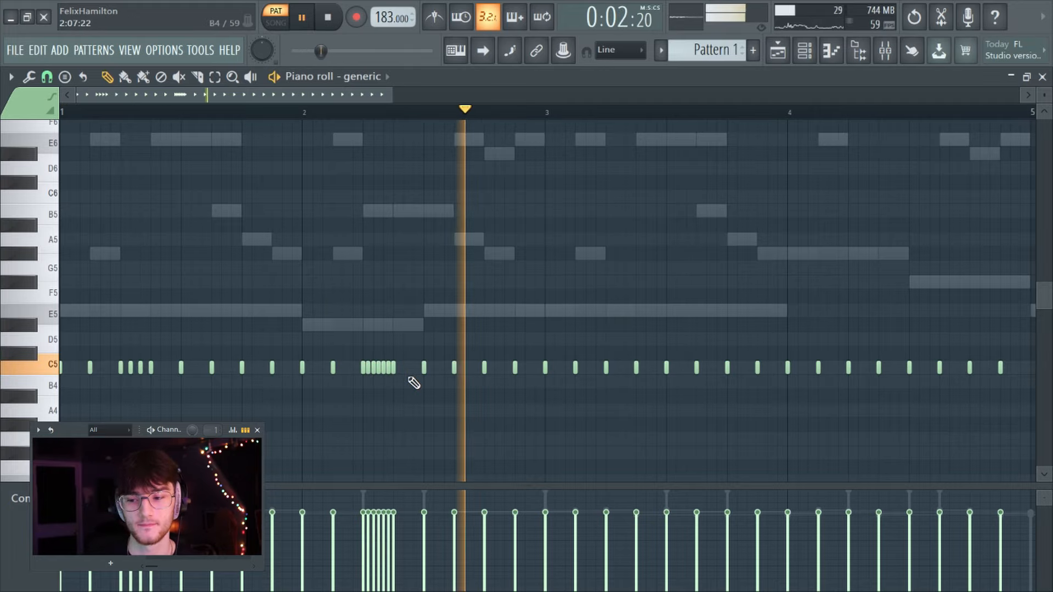
key("space")
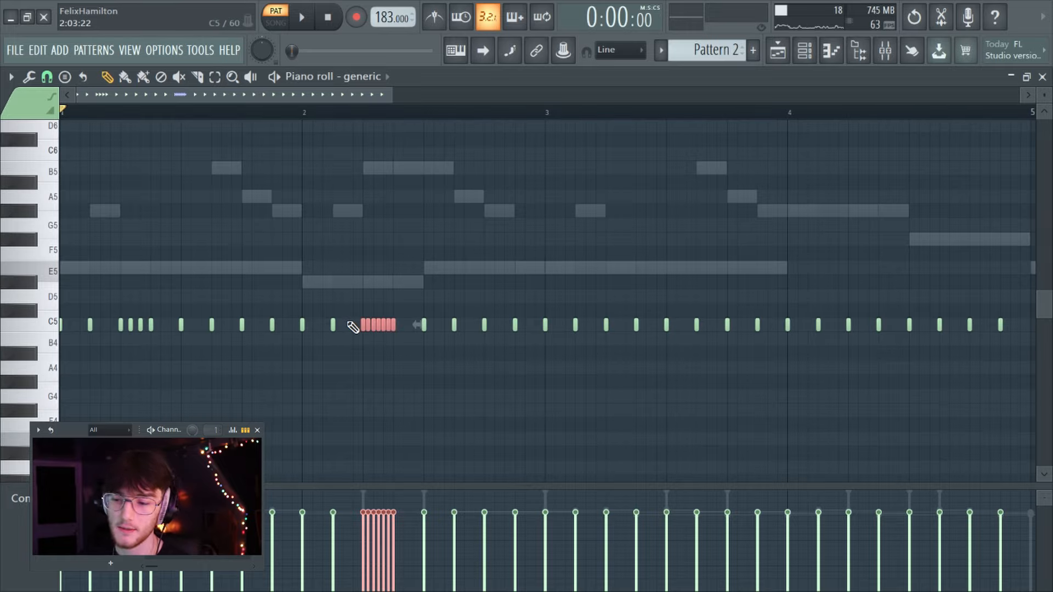
Try transposing the bar 2 hi-hat roll down two semitones and then upward
key("shift+Down")
key("shift+Down")
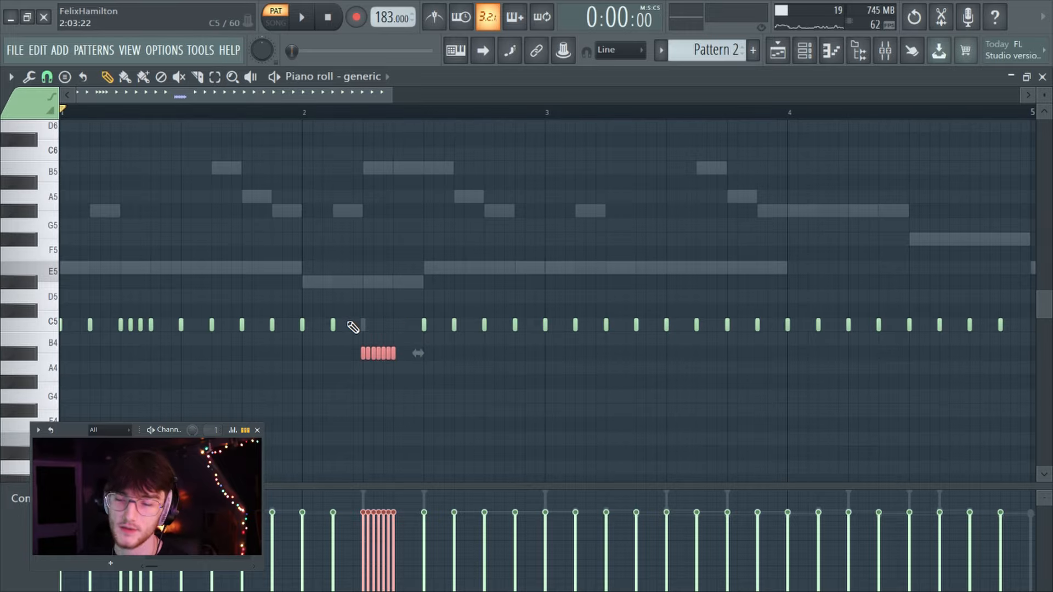
key("shift+Up")
key("shift+Up")
key("shift+Up")
key("shift+Up")
key("shift+Up")
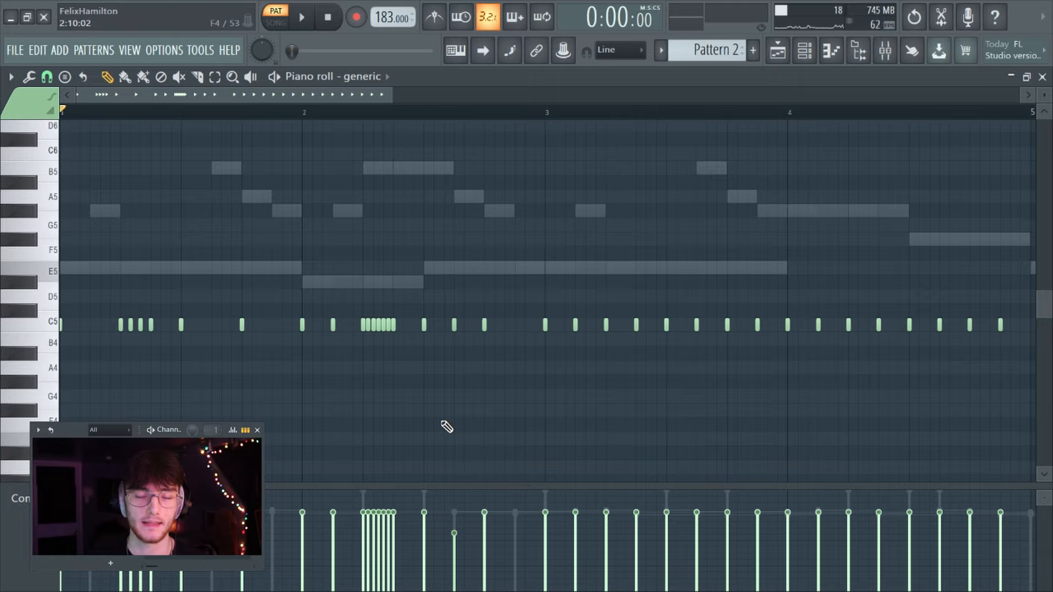
Play the thinned-out hi-hat pattern and put back the missing C5 note on the third step of bar 1
key("space")
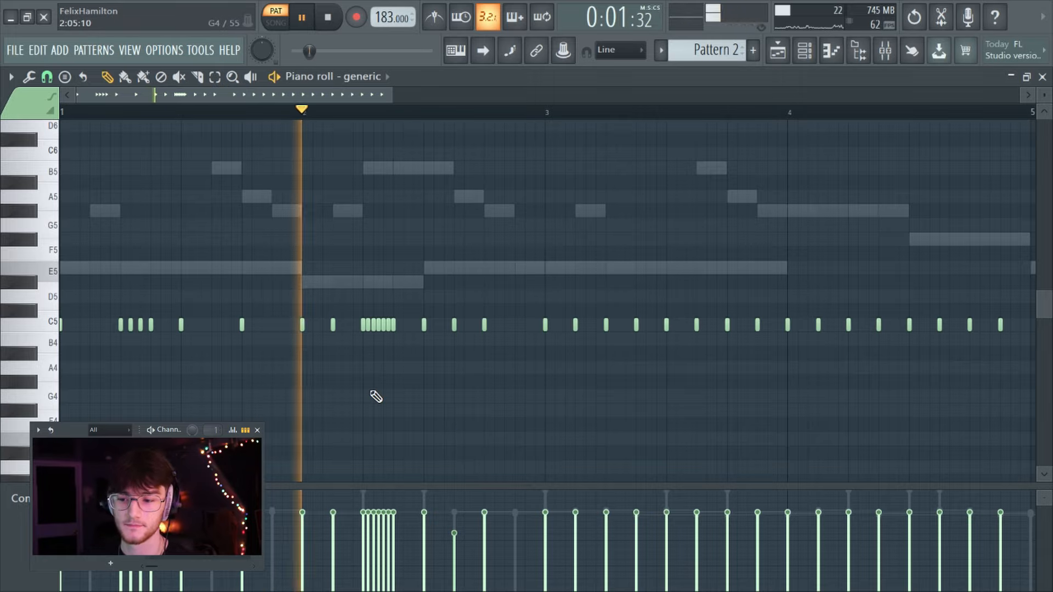
key("space")
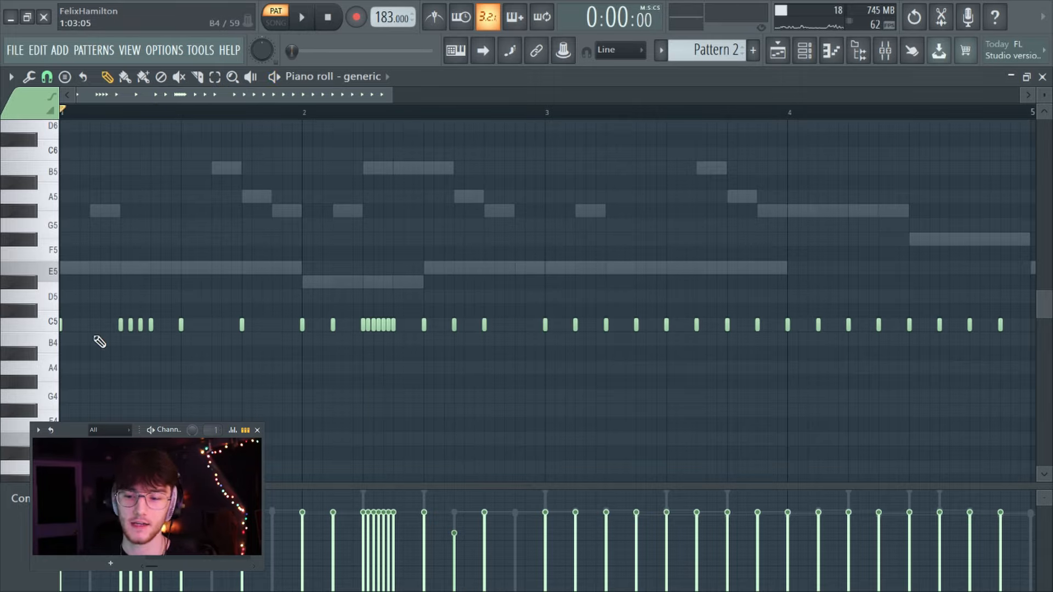
left_click(90, 327)
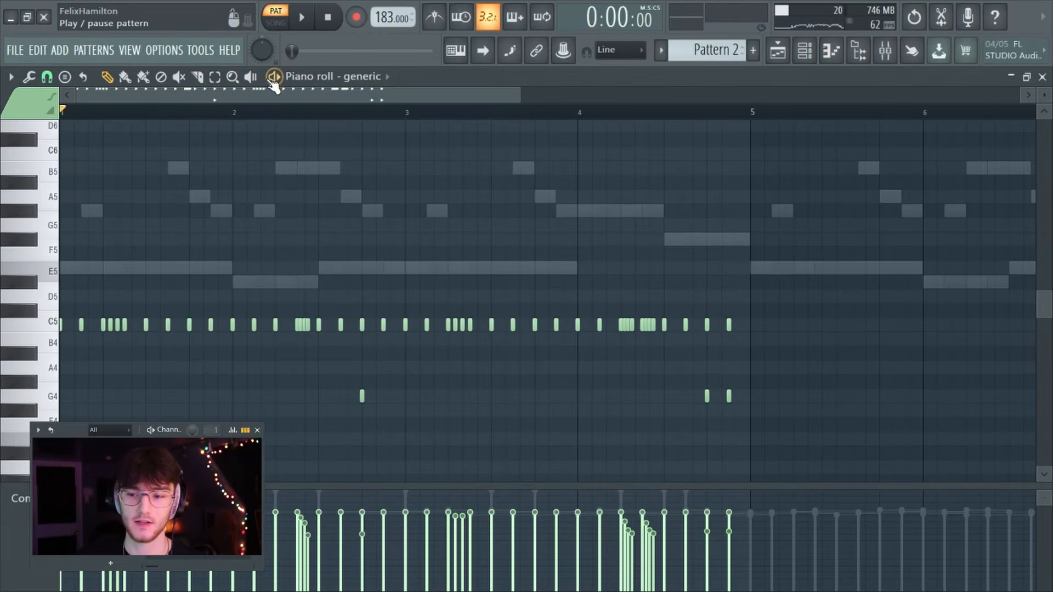
Play back the full four-bar hi-hat pattern and close its piano roll
left_click(274, 76)
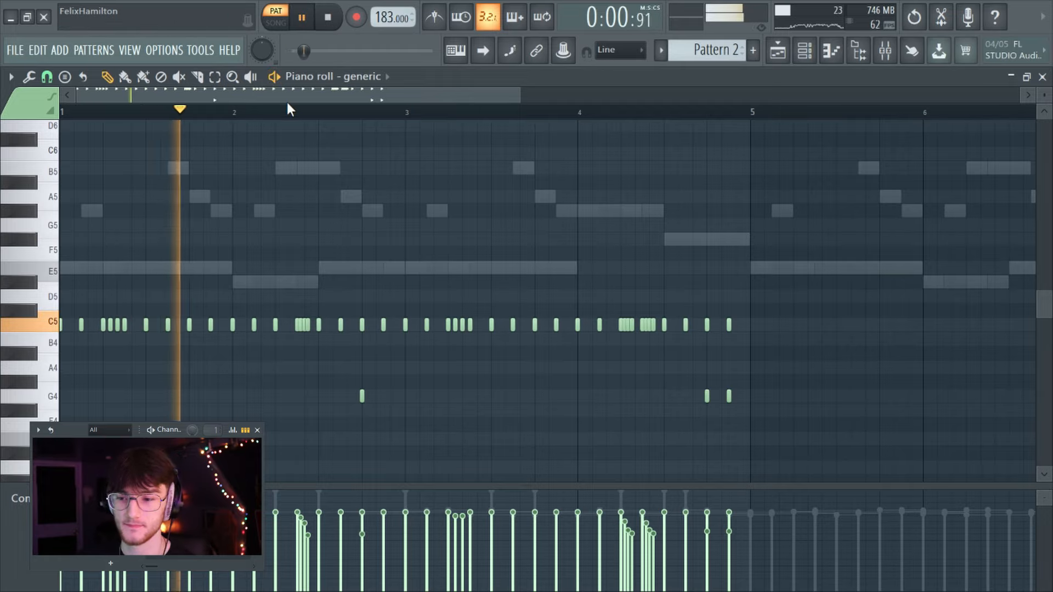
scroll(310, 125, "down", 2)
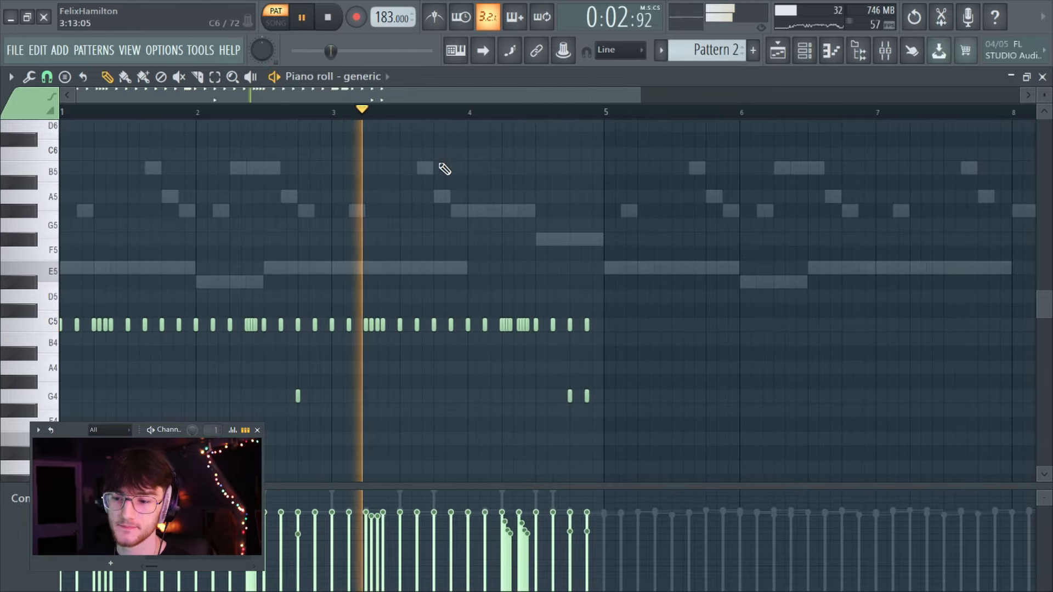
scroll(556, 225, "down", 2)
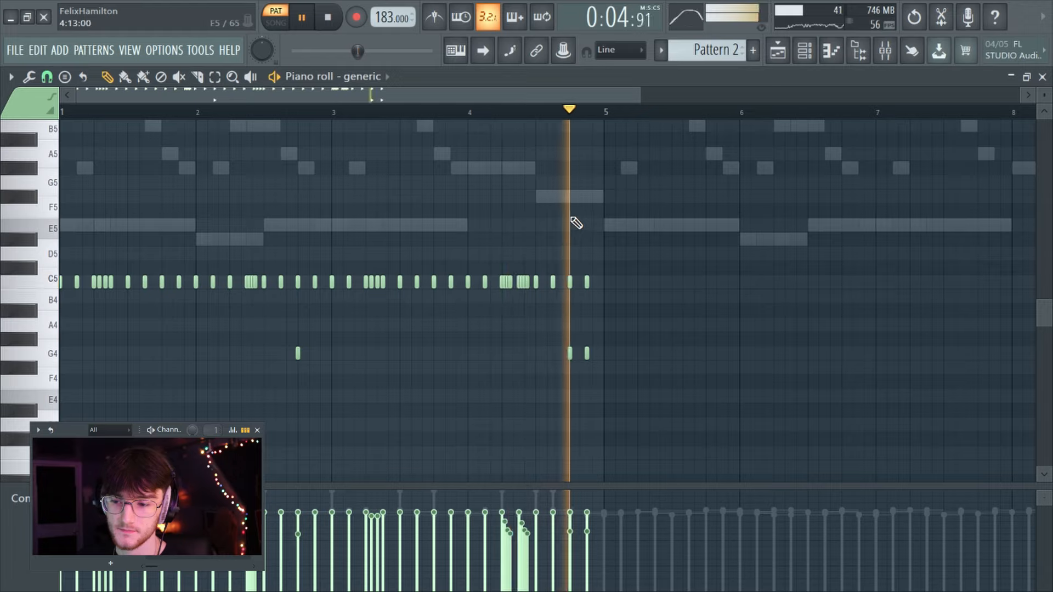
key("space")
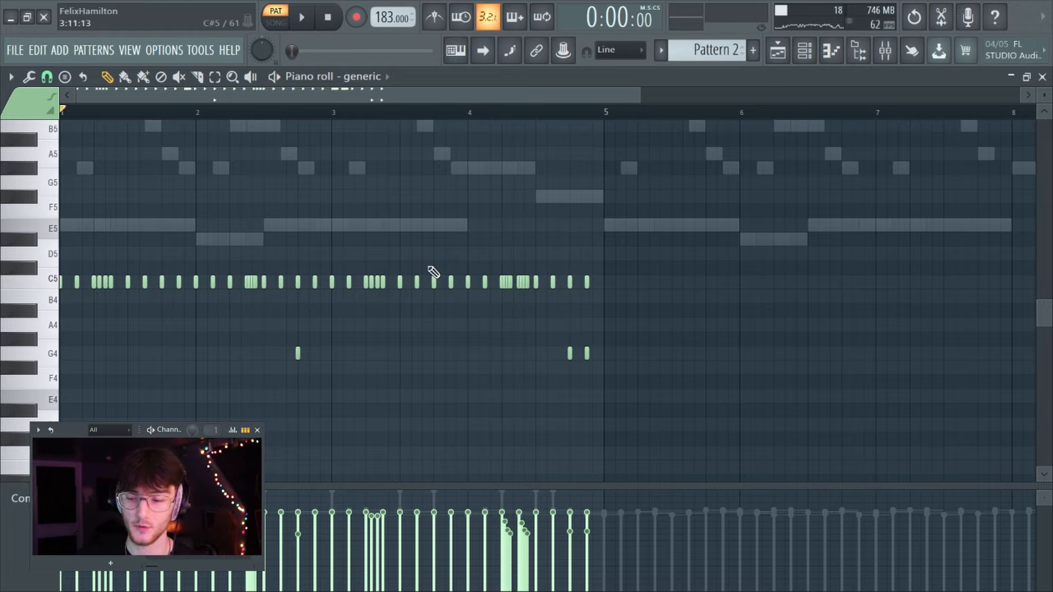
left_click(1042, 77)
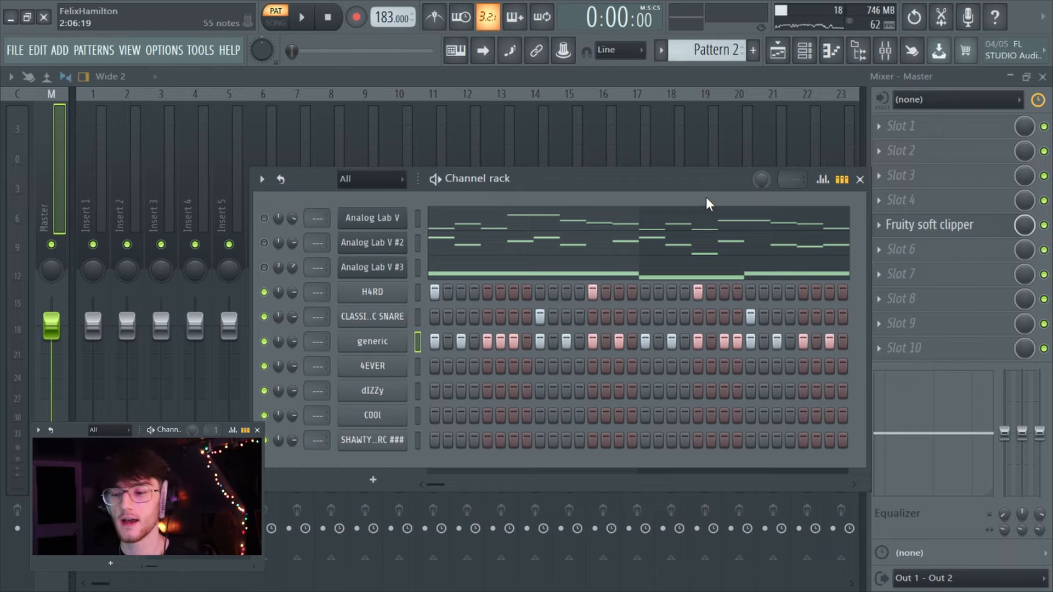
Open the 4EVER channel's sampler settings and send its sample to the audio editor
left_click(372, 375)
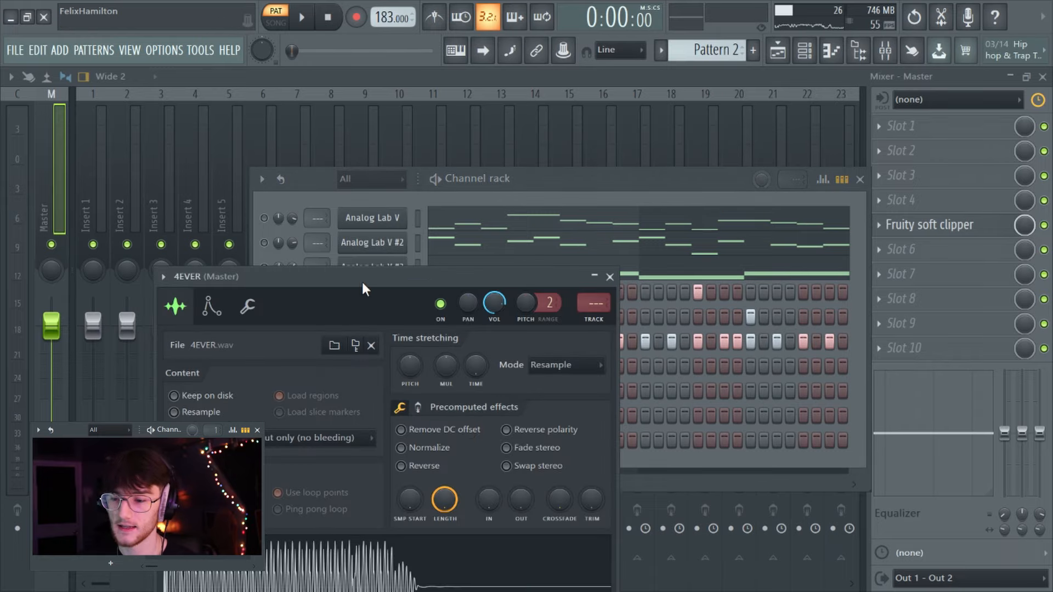
left_click_drag(362, 282, 428, 199)
right_click(398, 440)
left_click(439, 433)
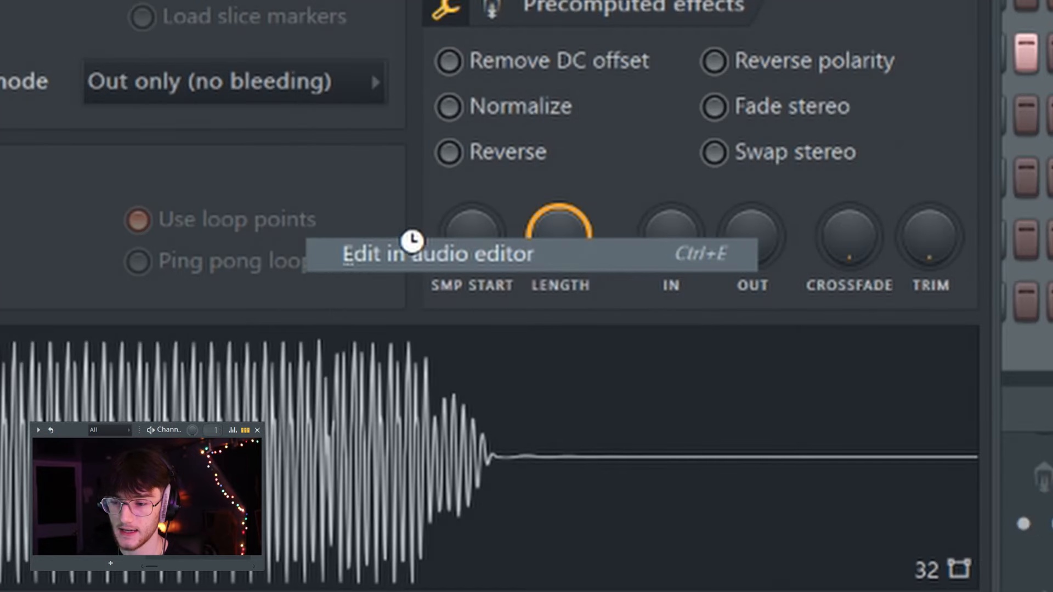
Detect the pitch regions of the 4EVER sample and set the channel's root note to D5
left_click(411, 110)
mouse_move(493, 306)
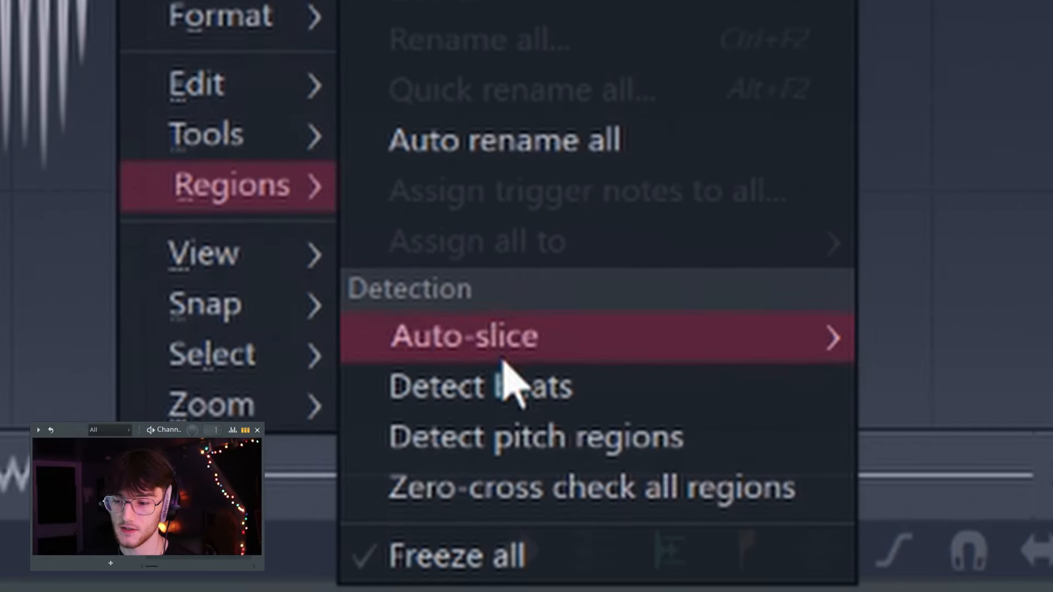
left_click(521, 439)
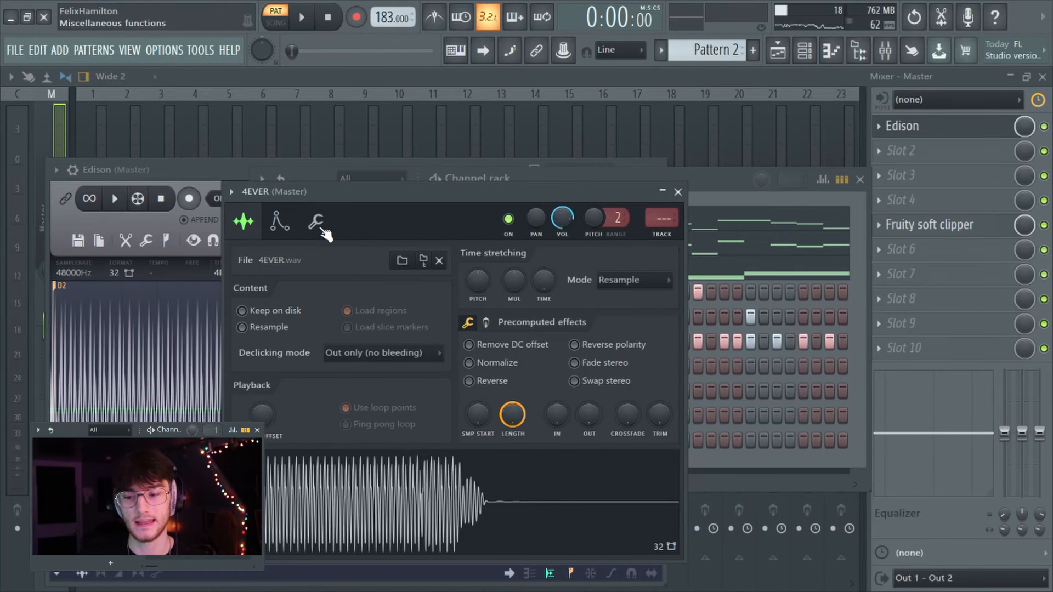
left_click(321, 228)
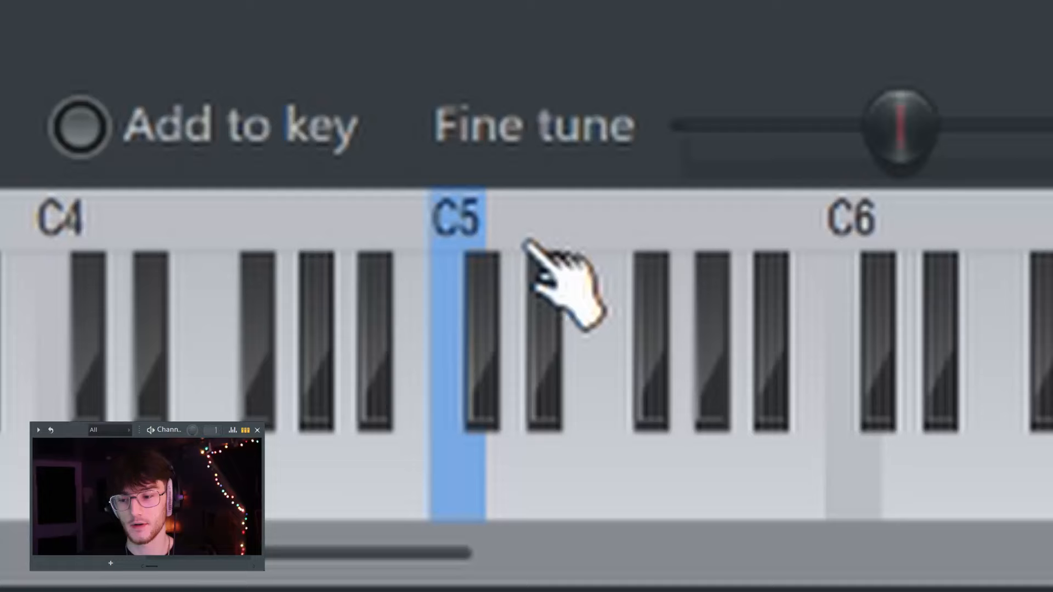
right_click(459, 488)
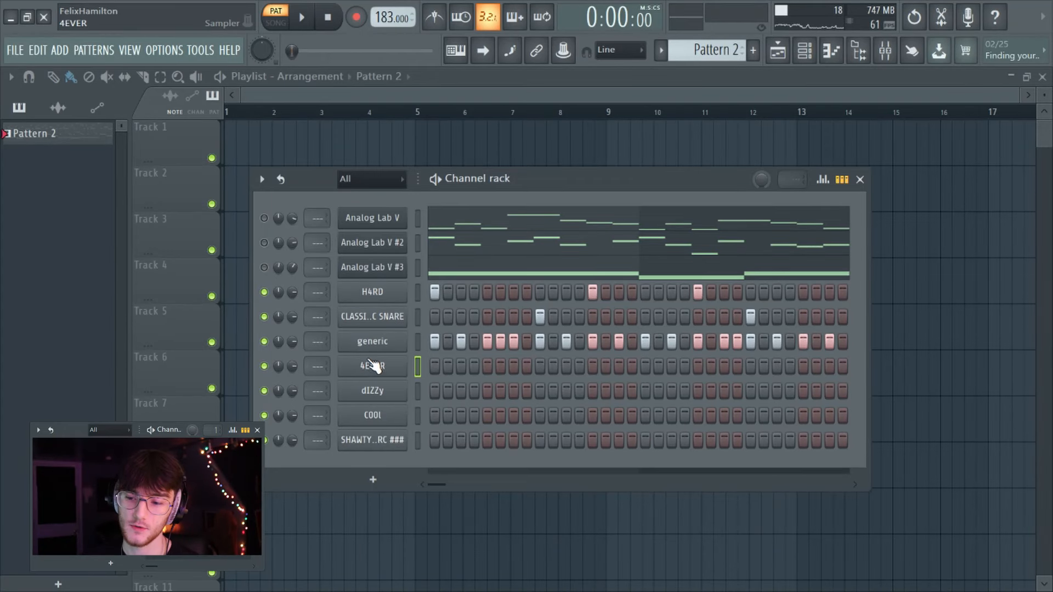
Shape the 4EVER volume envelope by reducing the attack to zero and adjusting the hold and decay
left_click(372, 365)
left_click(280, 221)
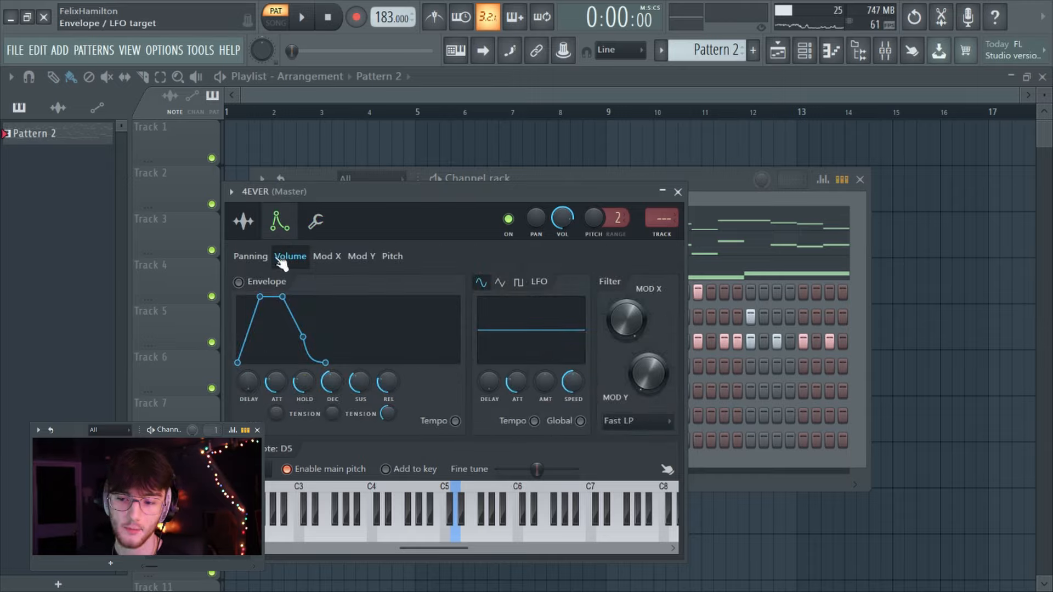
left_click_drag(276, 389, 304, 334)
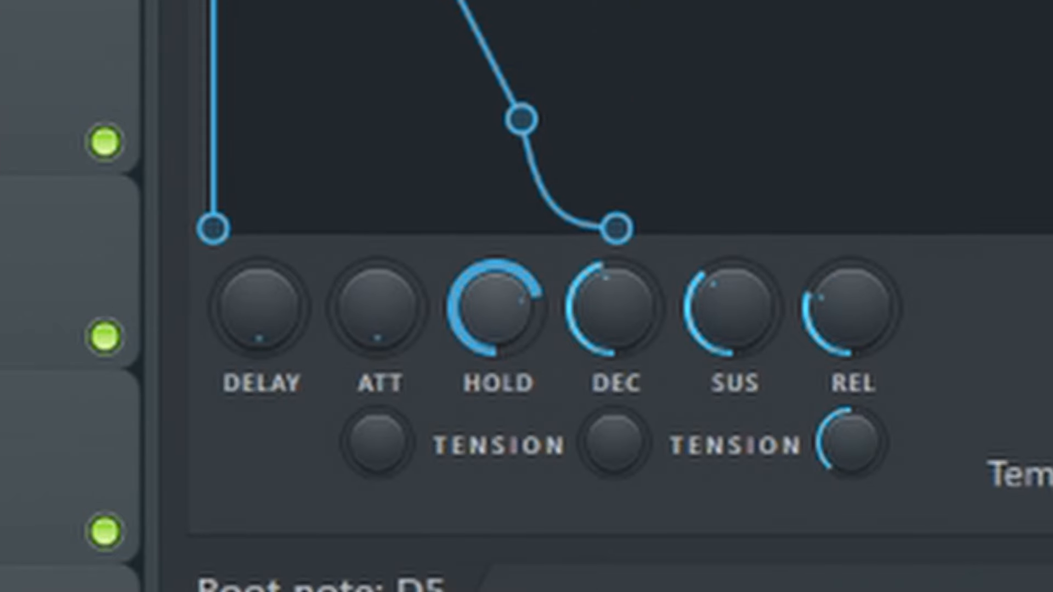
left_click_drag(493, 307, 494, 357)
left_click_drag(609, 329, 691, 329)
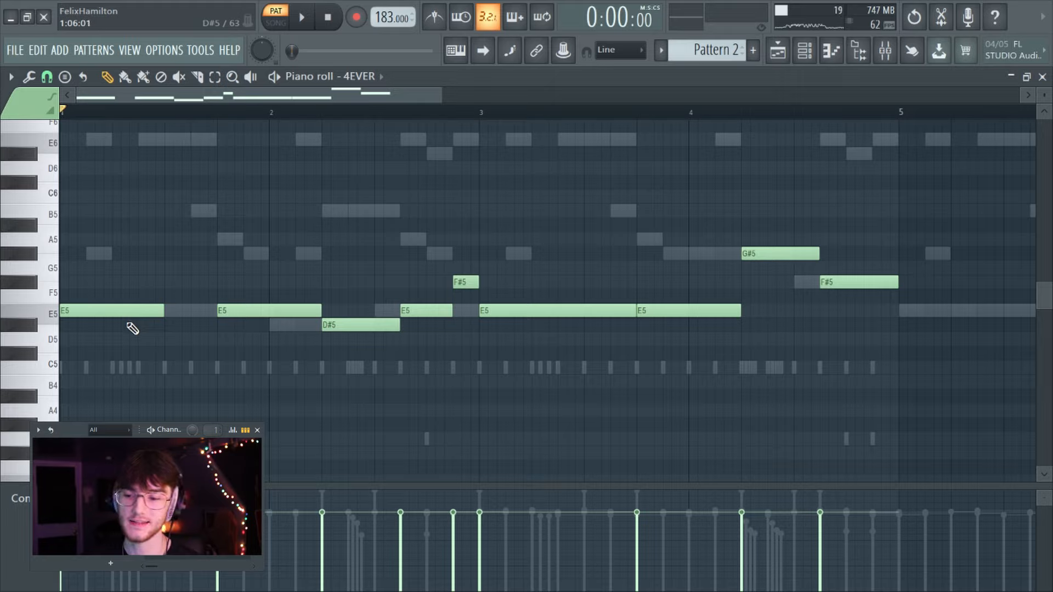
Play the 4EVER bassline, then shorten the D#5 note in bar 2 and the E5 note starting bar 3 to leave gaps
key("space")
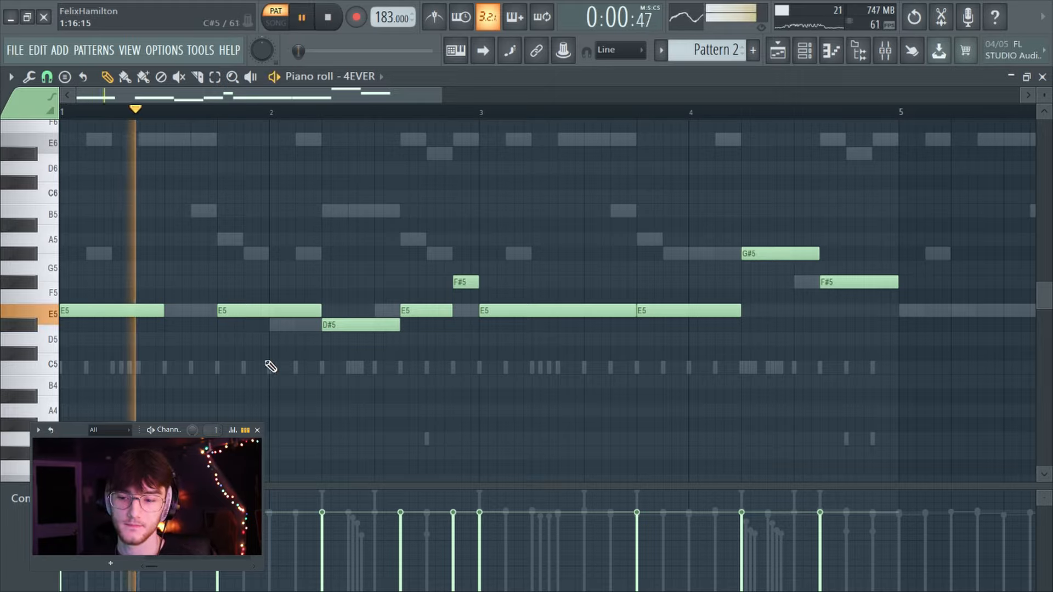
key("space")
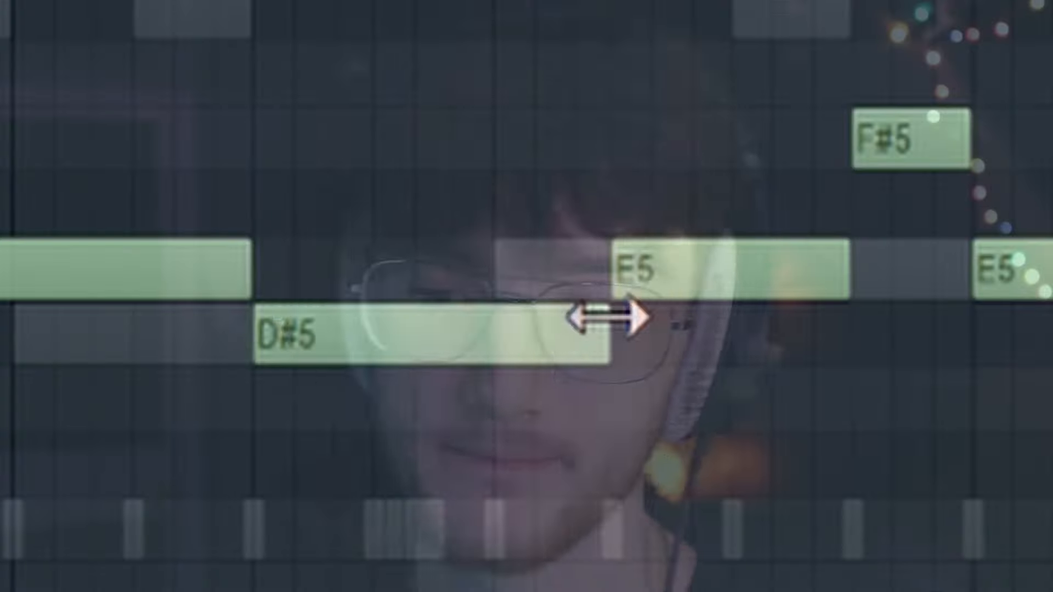
left_click_drag(399, 321, 377, 334)
left_click_drag(633, 313, 579, 328)
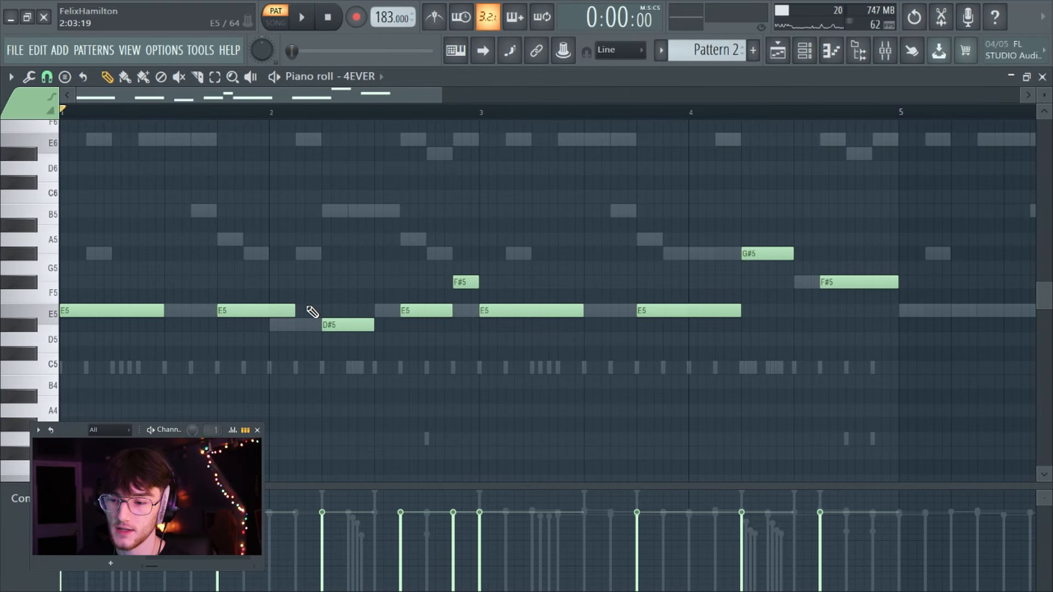
Add a short D#5 note directly before the existing D#5 in bar 2 and delete the selected short G#5 note in bar 4
left_click(302, 325)
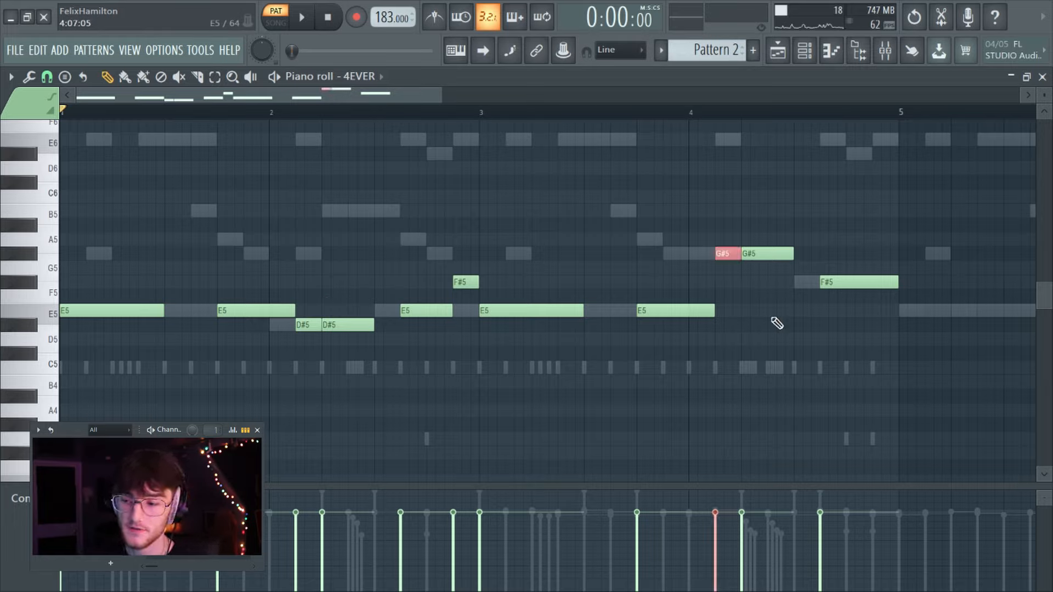
key("Delete")
key("space")
scroll(799, 437, "up", 3)
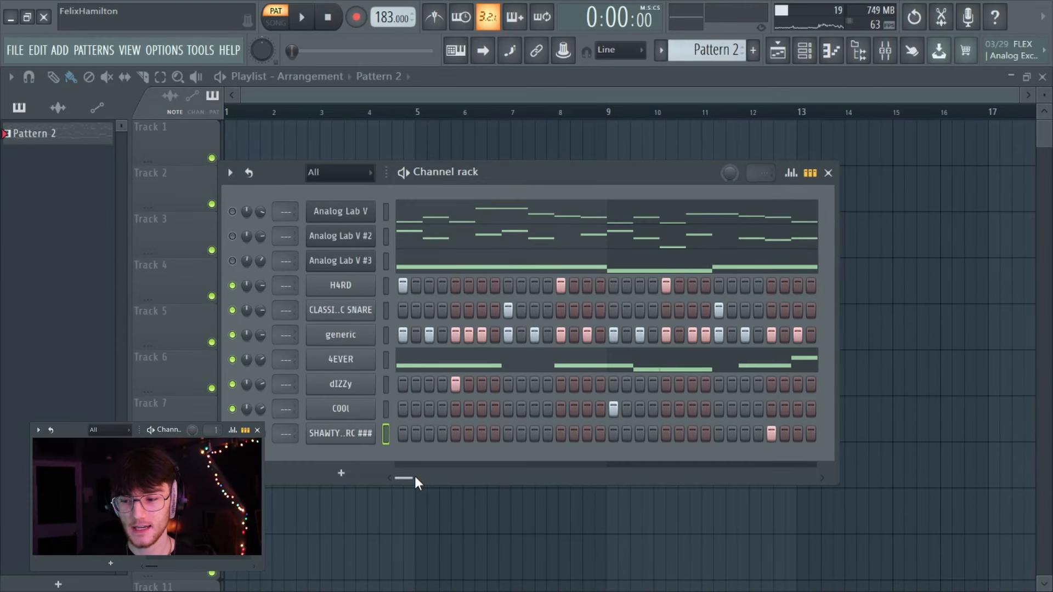
mouse_move(415, 476)
left_mouse_down()
mouse_move(444, 478)
mouse_move(406, 477)
left_mouse_up()
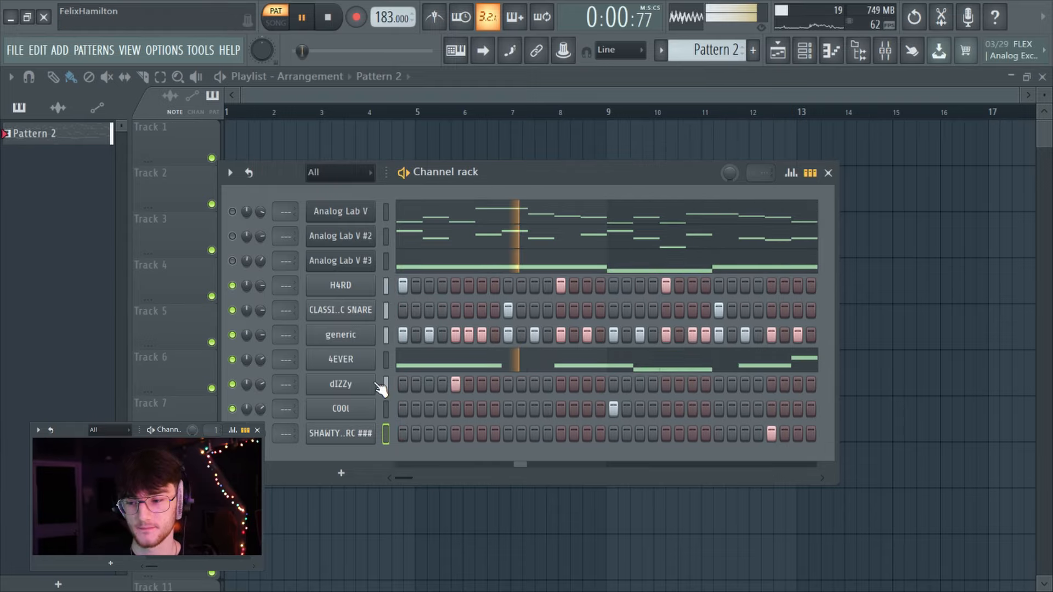
Move the notes of the three Analog Lab V channels out of Pattern 2 into Pattern 1
left_click_drag(408, 471, 413, 474)
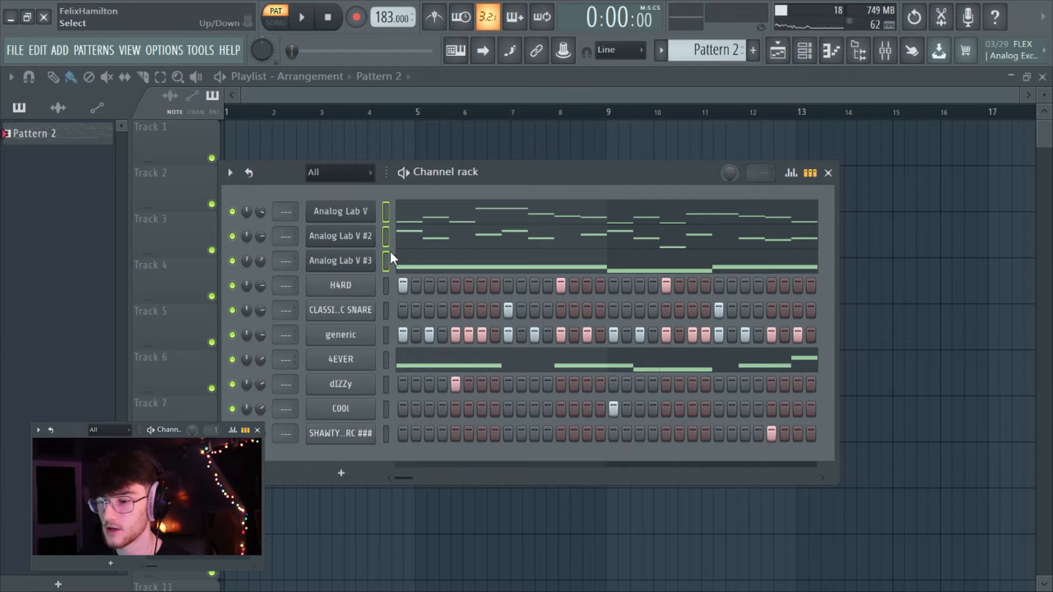
key("ctrl+z")
left_click_drag(739, 49, 739, 44)
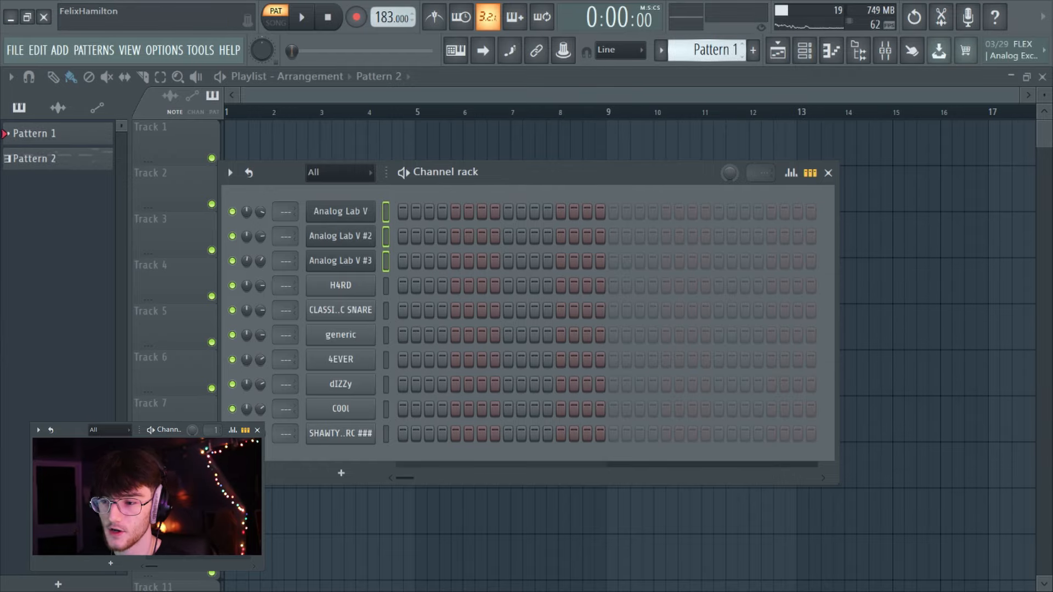
key("ctrl+v")
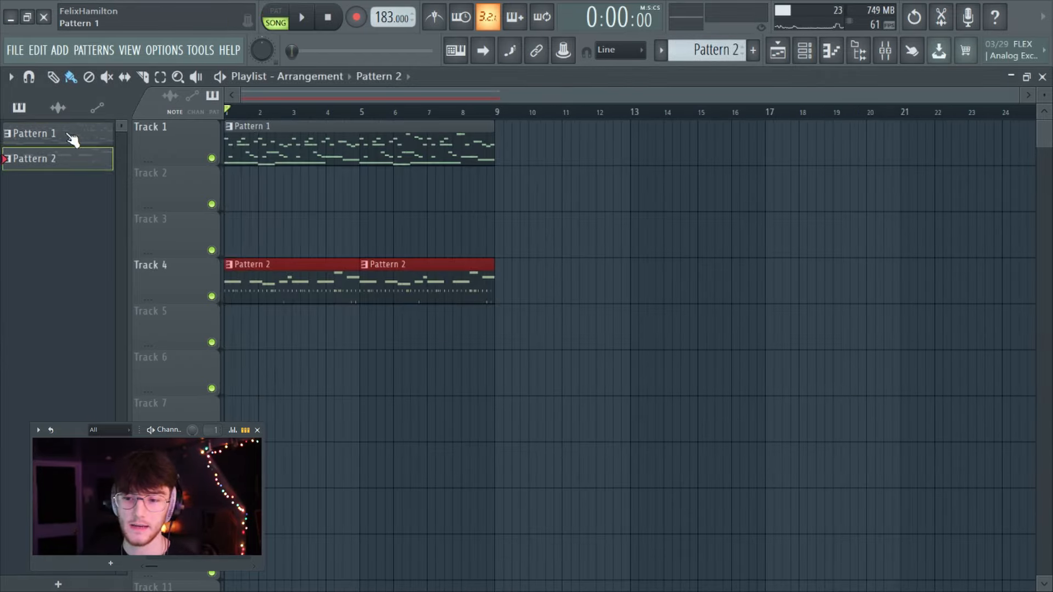
Split Pattern 1 by channel so each Analog Lab V melody is a separate pattern in the playlist
right_click(65, 133)
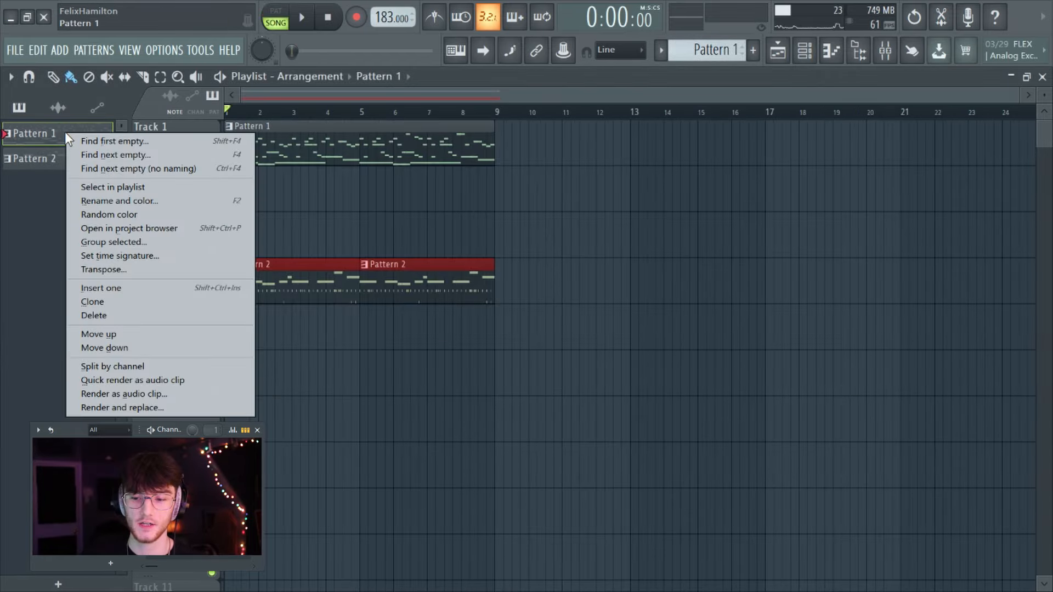
left_click(153, 366)
right_click(280, 158)
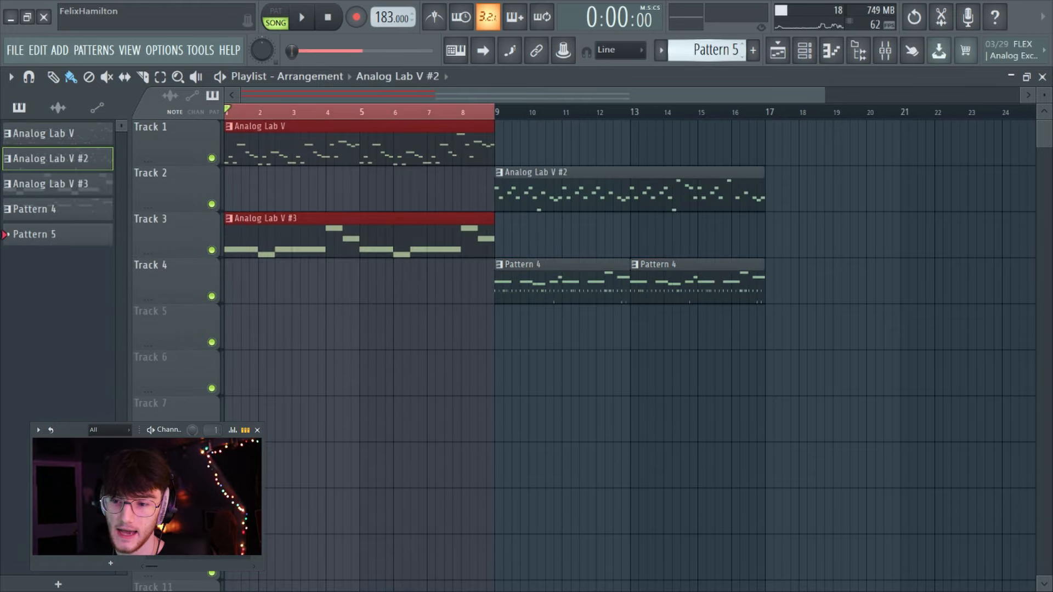
Place Pattern 5 at bar 1 of Track 5 and put an H4RD kick on every fourth step across 32 steps
left_click(242, 322)
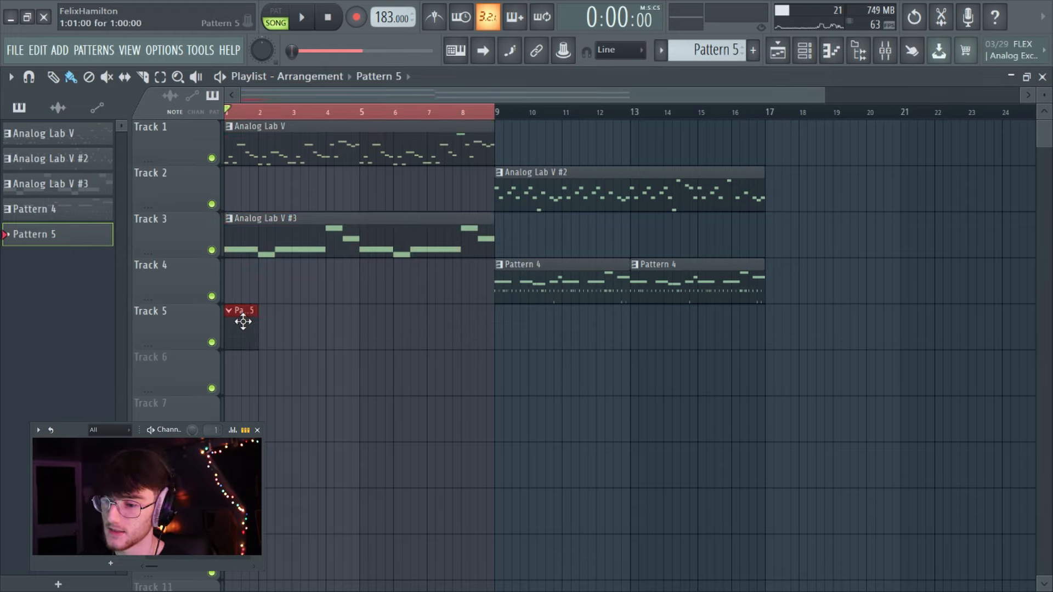
key("F6")
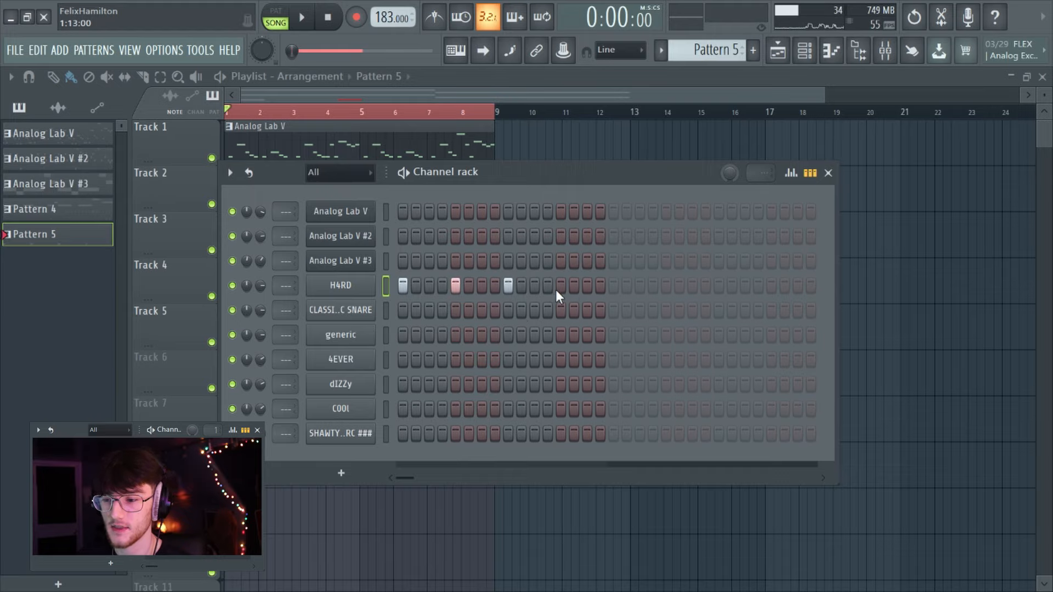
left_click(615, 291)
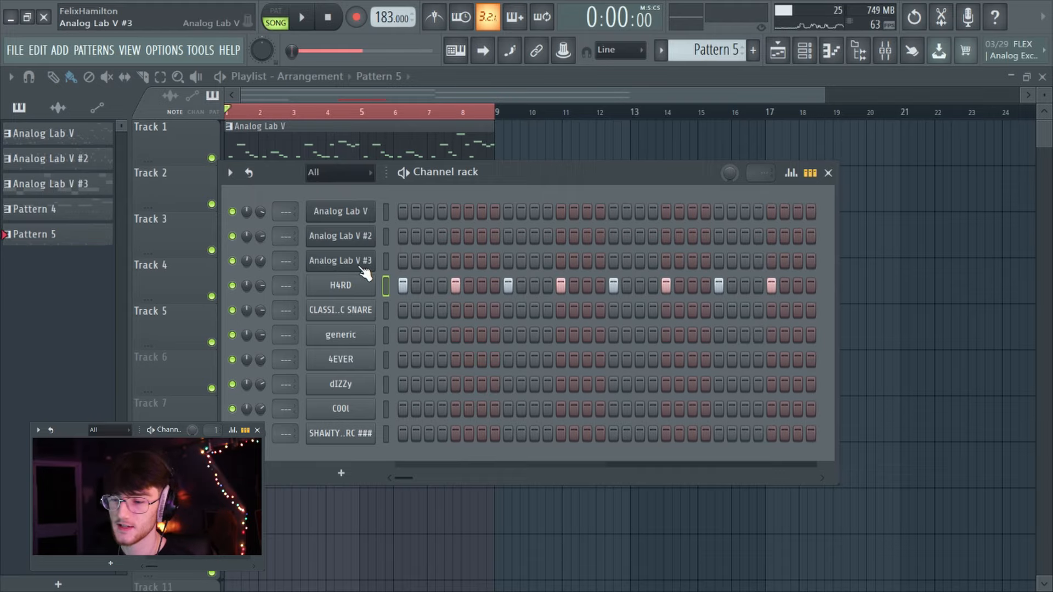
Add CLASSIC GEC SNARE hits on steps 5, 13, 21 and 29 of Pattern 5
key("g")
left_click_drag(403, 337, 796, 231)
key("g")
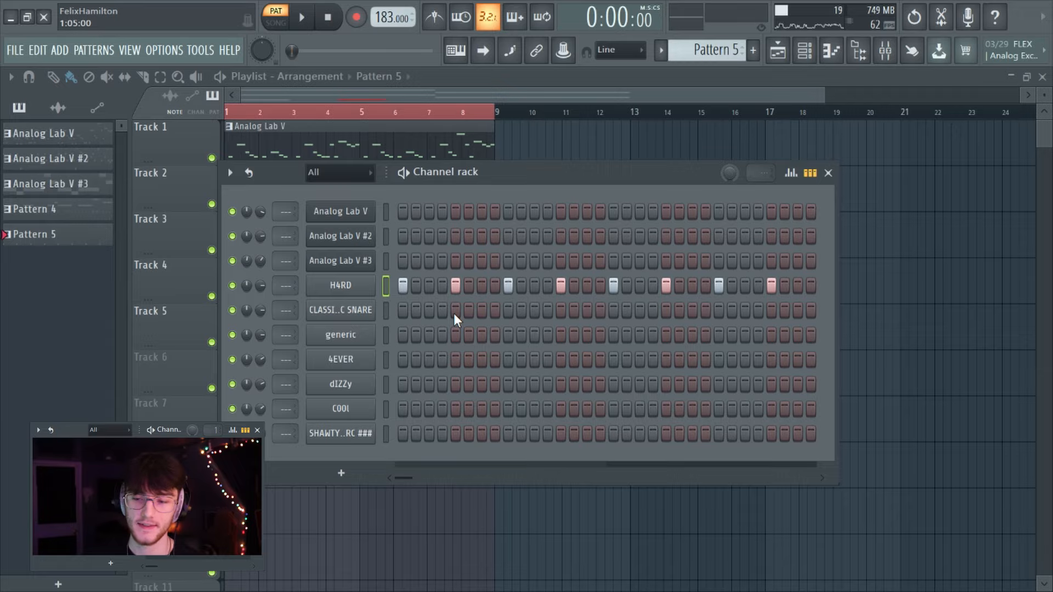
left_click(455, 311)
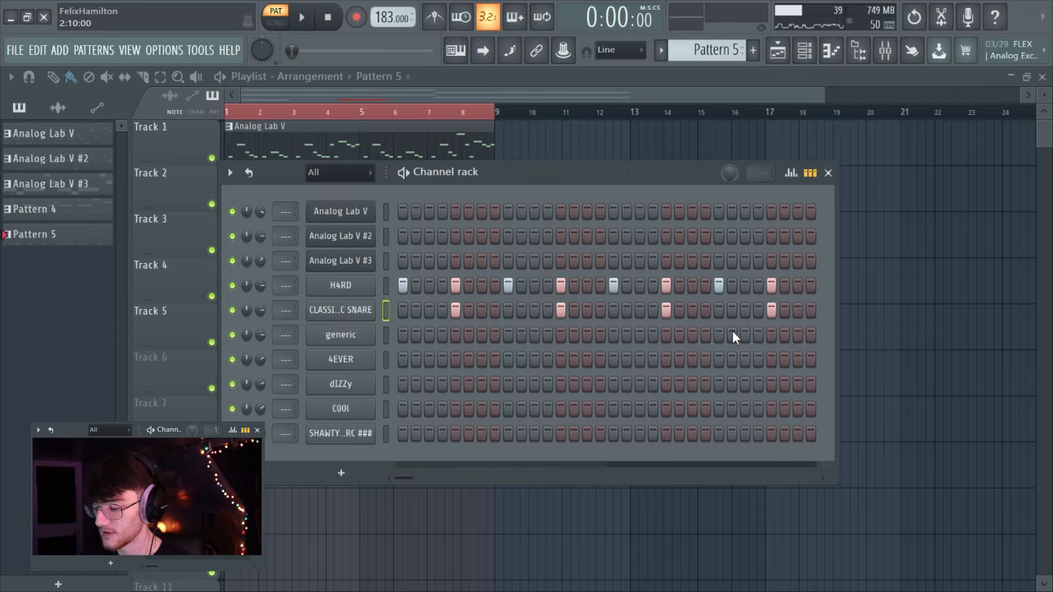
left_click(790, 172)
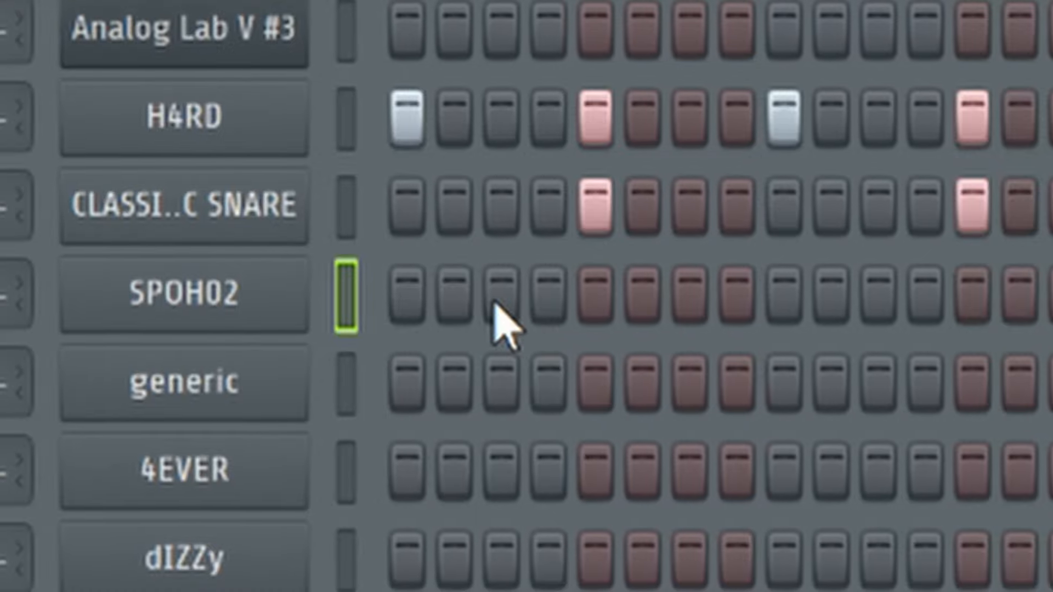
Add SPOH02 open hats on the third step of every beat in Pattern 5
left_click(587, 335)
left_click(640, 335)
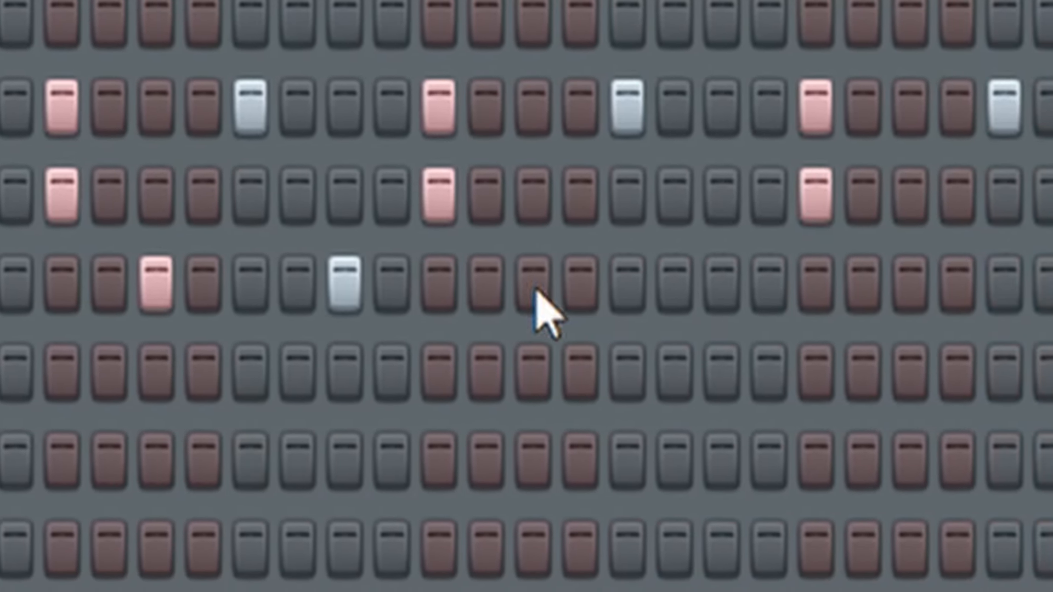
left_click(519, 287)
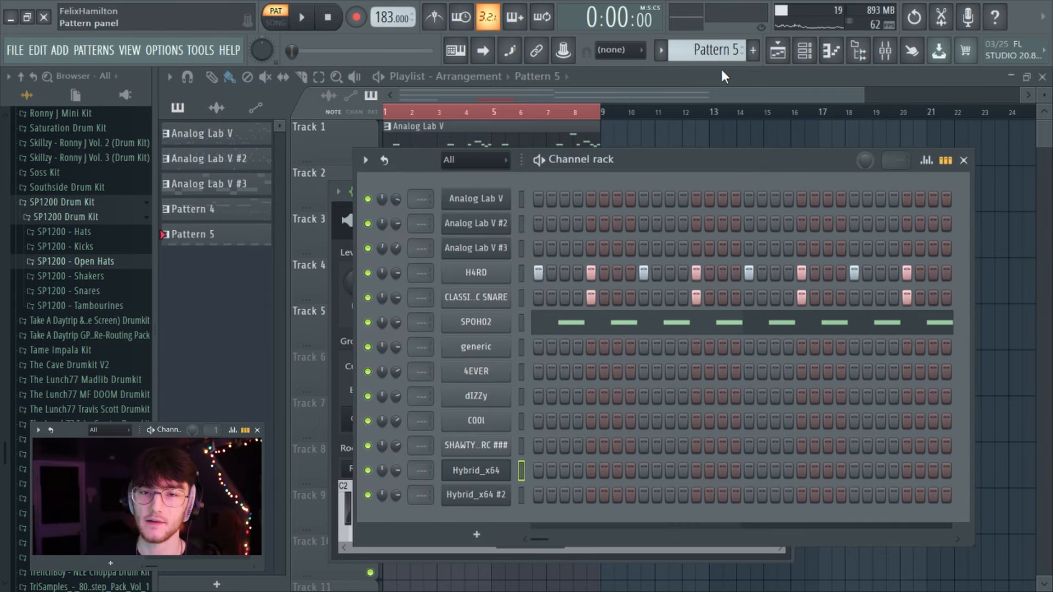
Copy the Analog Lab V #3 notes from its own pattern and paste them into the Hybrid_x64 #2 channel of Pattern 5
scroll(740, 63, "up", 2)
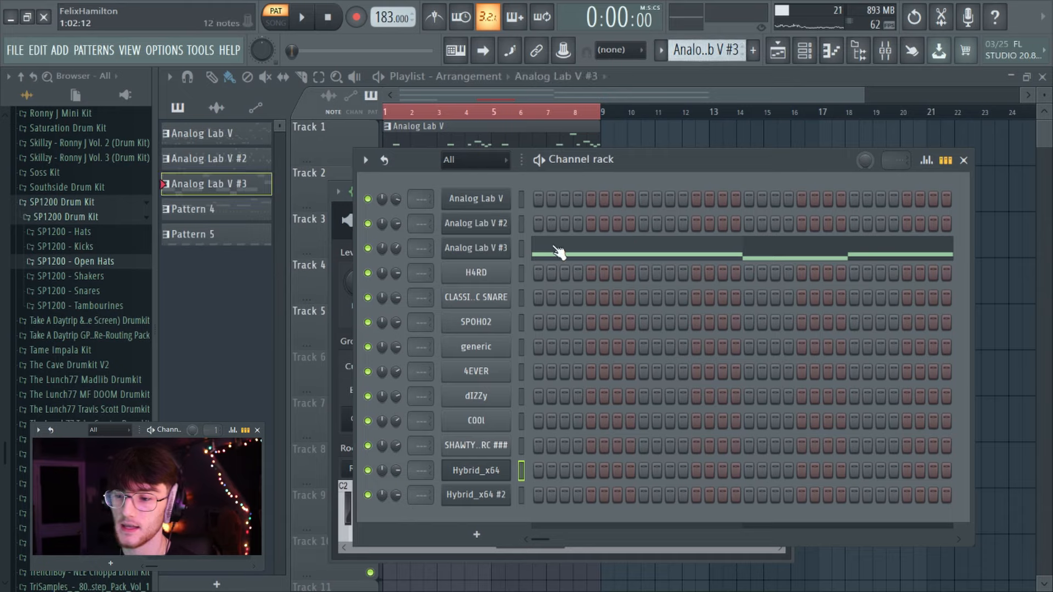
right_click(505, 247)
left_click(690, 262)
scroll(713, 58, "down", 2)
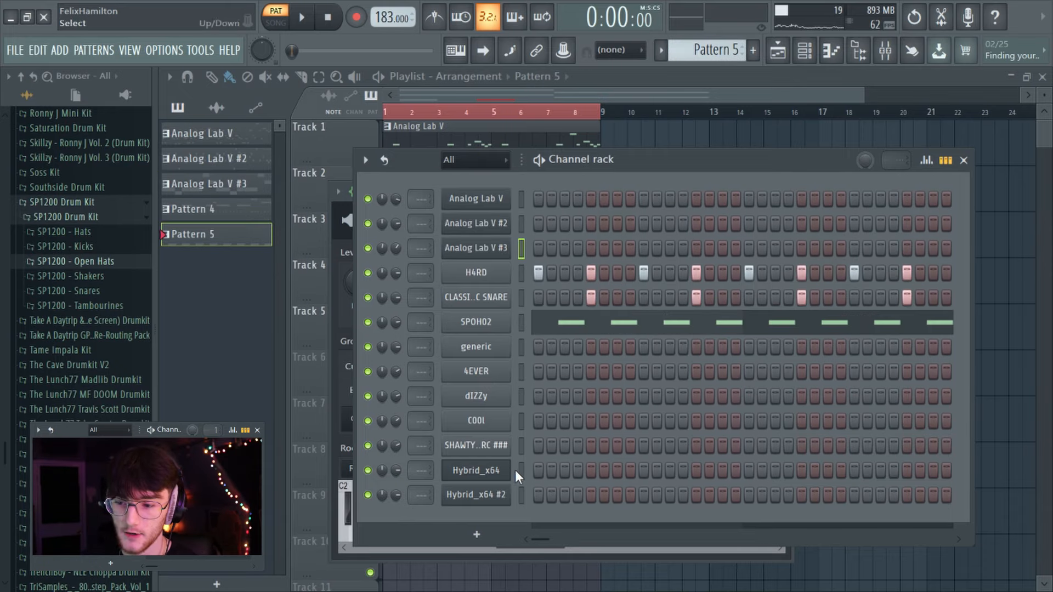
right_click(504, 495)
left_click(706, 427)
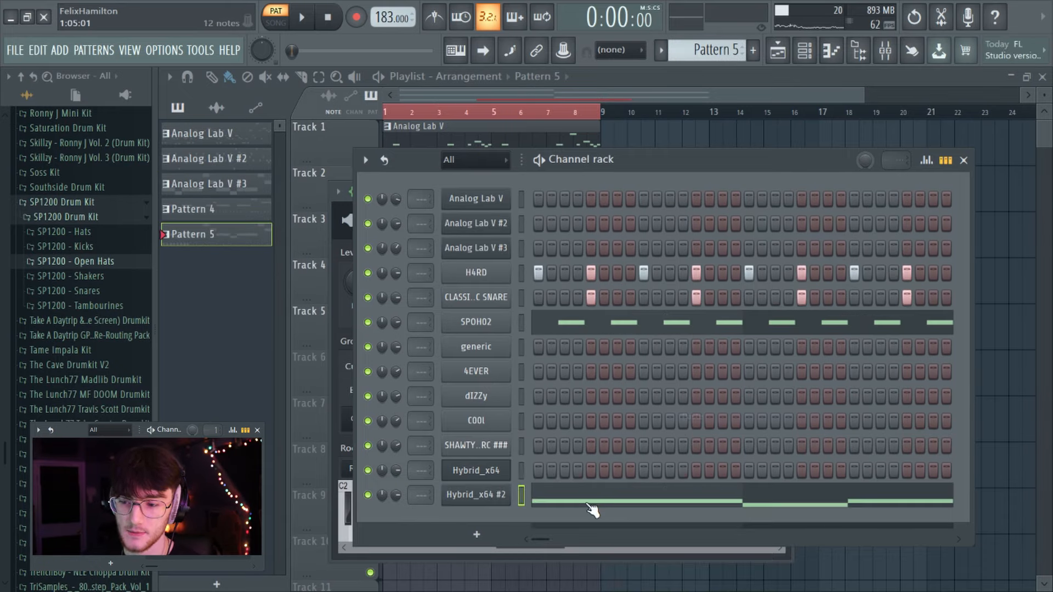
Transpose the Hybrid_x64 #2 notes up an octave in the piano roll and play them back
left_click(589, 498)
key("ctrl+Up")
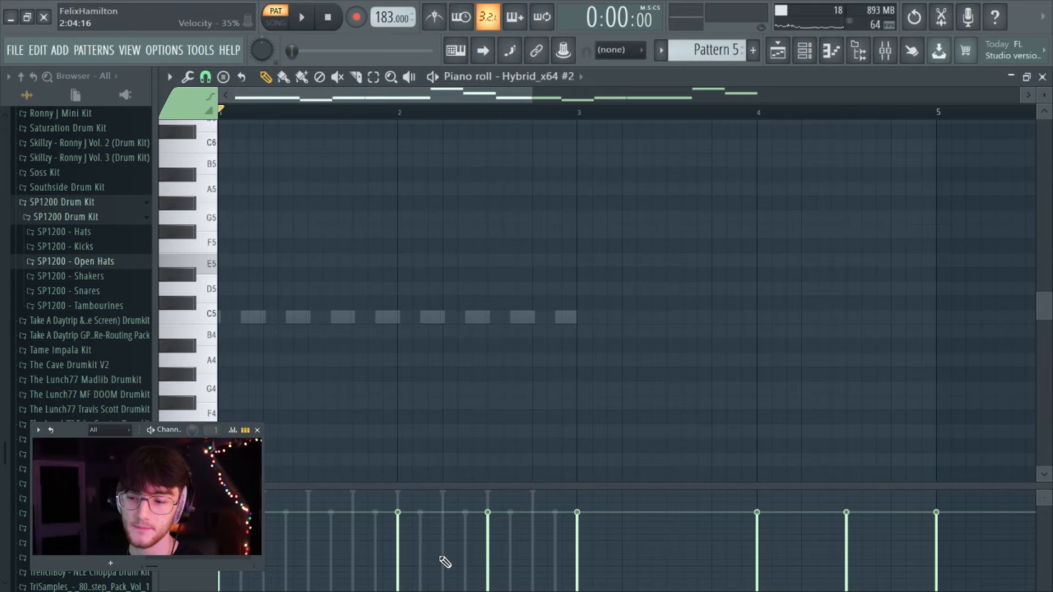
key("space")
scroll(548, 388, "up", 3)
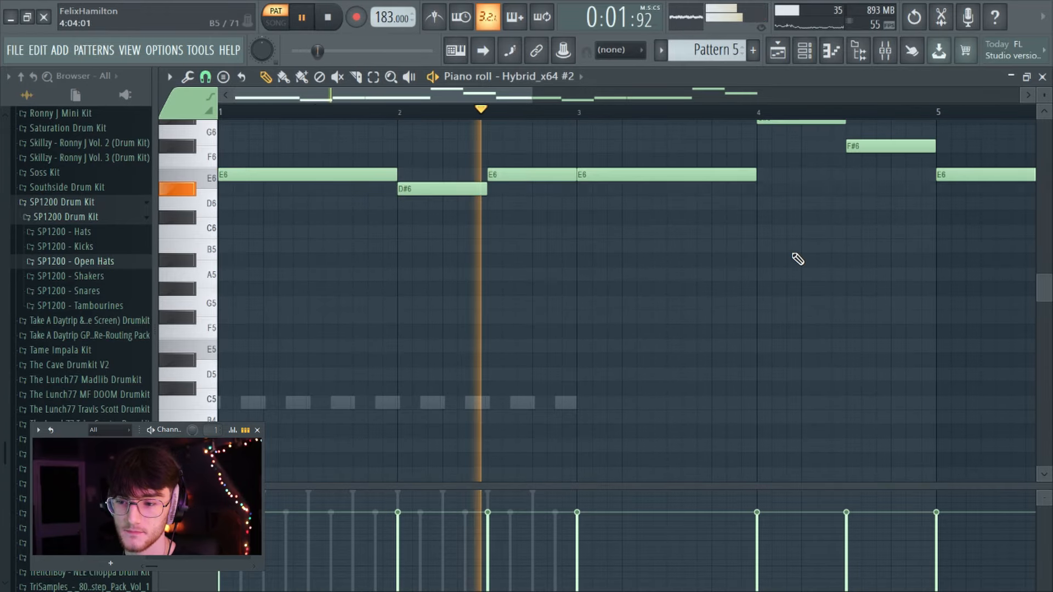
scroll(822, 255, "up", 2)
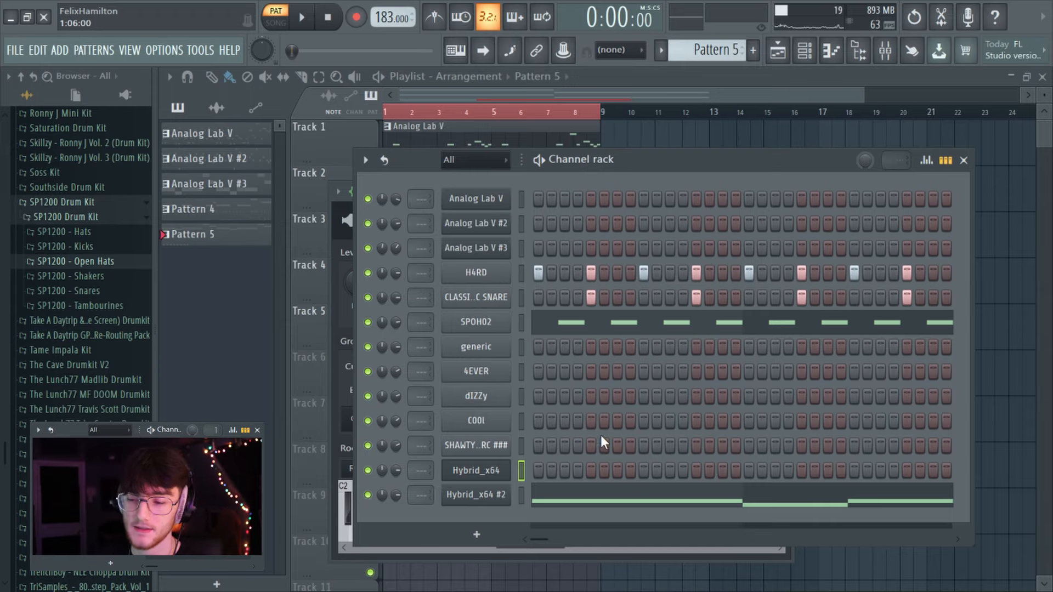
Paste the notes into Hybrid_x64, rework them into two-step stabs on the third step of each beat, and play Pattern 5
key("ctrl+v")
left_click(551, 475)
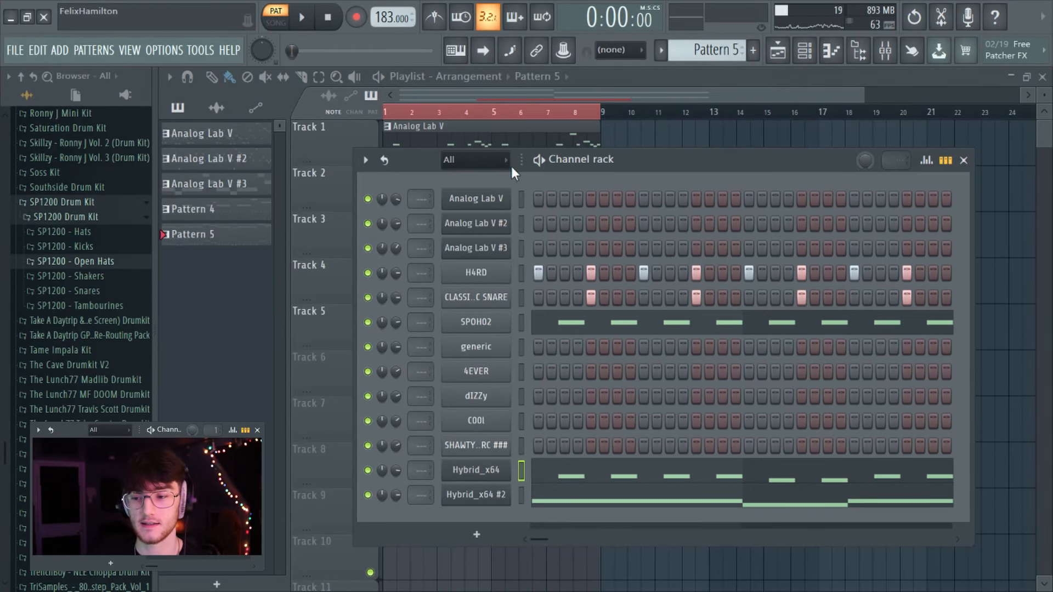
key("space")
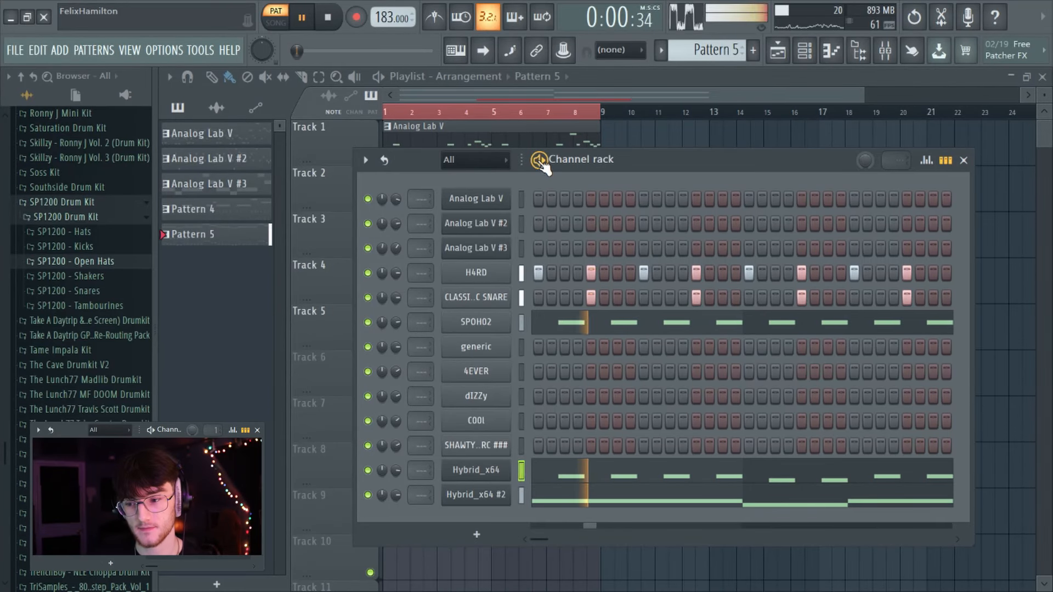
left_click(328, 19)
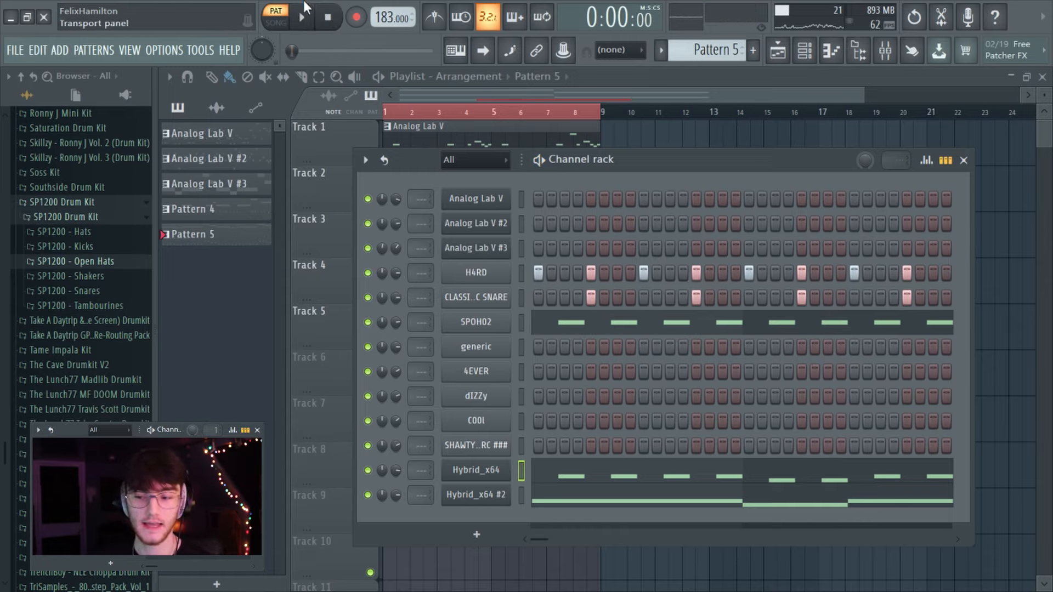
Add a CLASSIC GEC SNARE hit on step 25 and a four-hit roll with falling velocities from step 29, and play it back
right_click(445, 292)
left_click(516, 302)
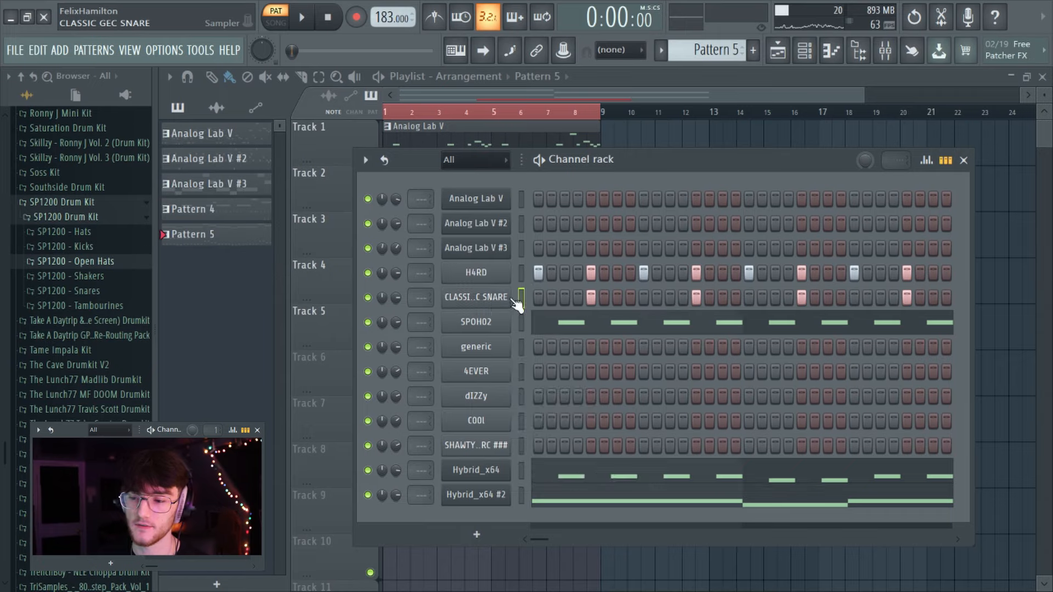
right_click(501, 301)
left_click(527, 296)
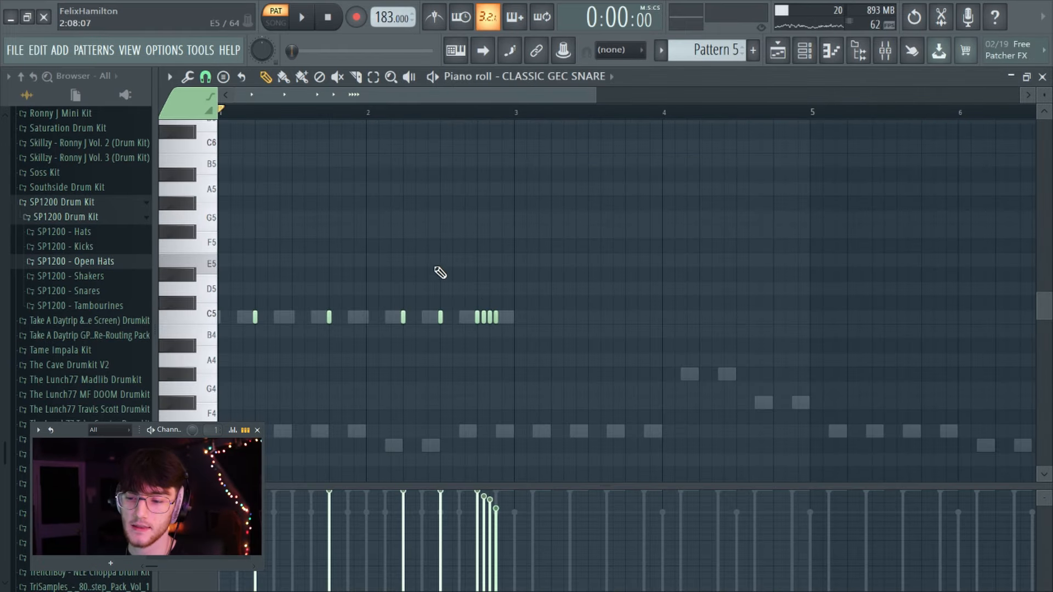
key("space")
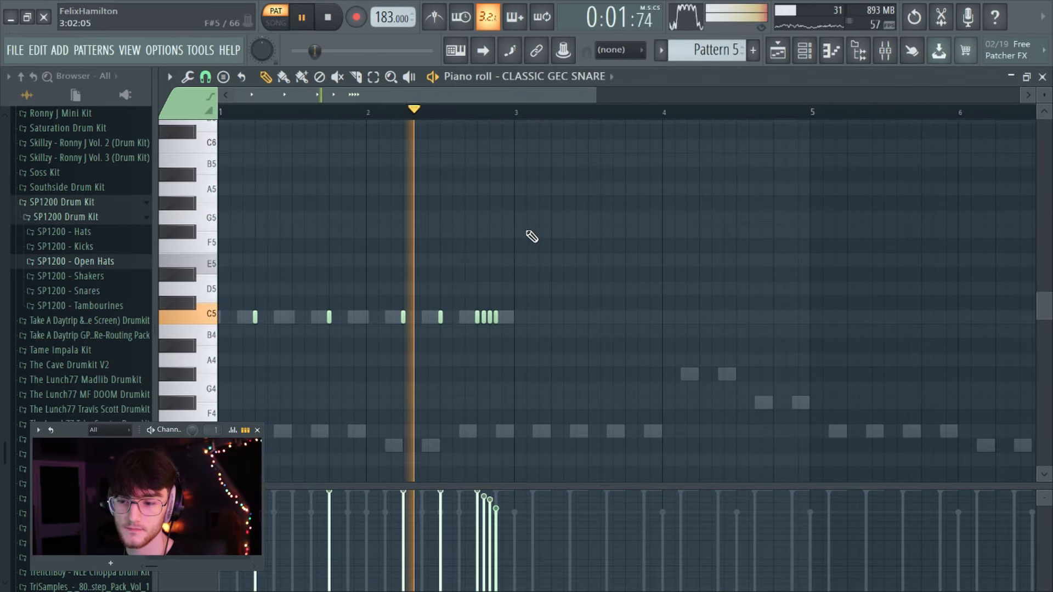
key("space")
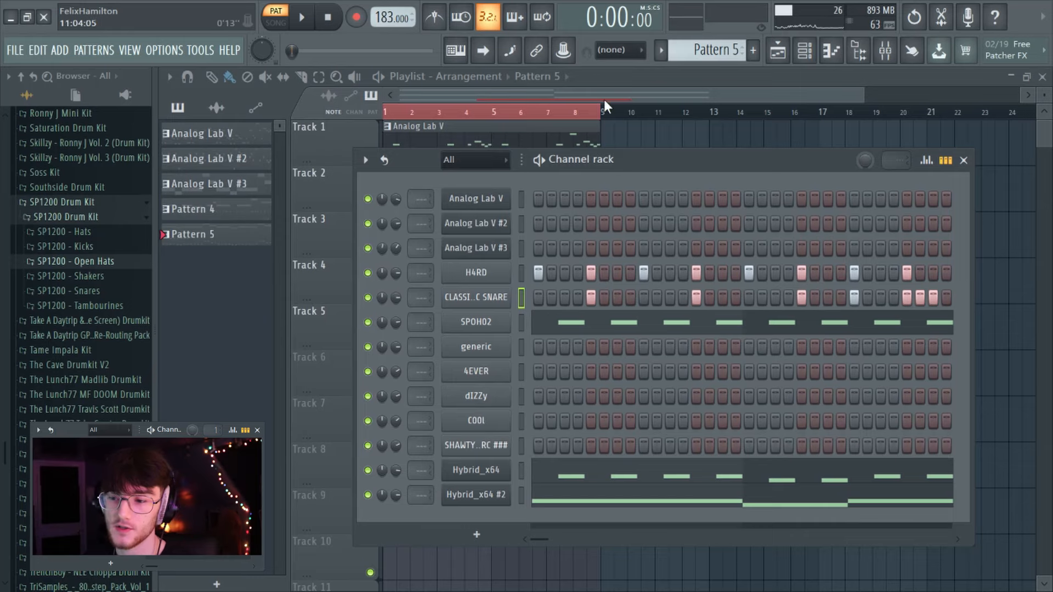
Split Pattern 5 by channel and rename the selected H4RD, CLASSIC GEC SNARE and SPOH02 patterns with the base name first section
key("F6")
right_click(206, 243)
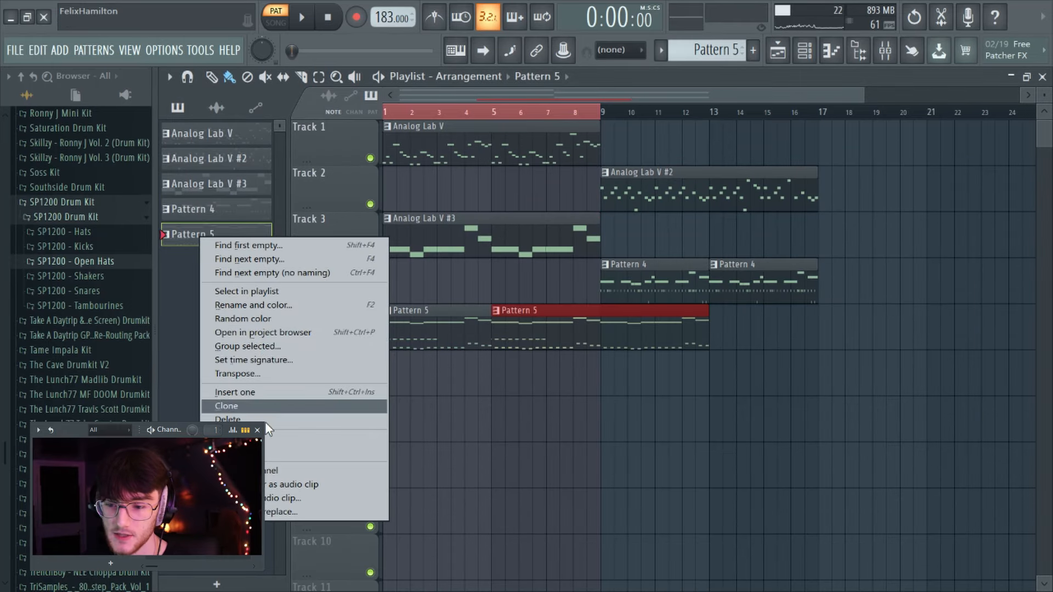
left_click(269, 473)
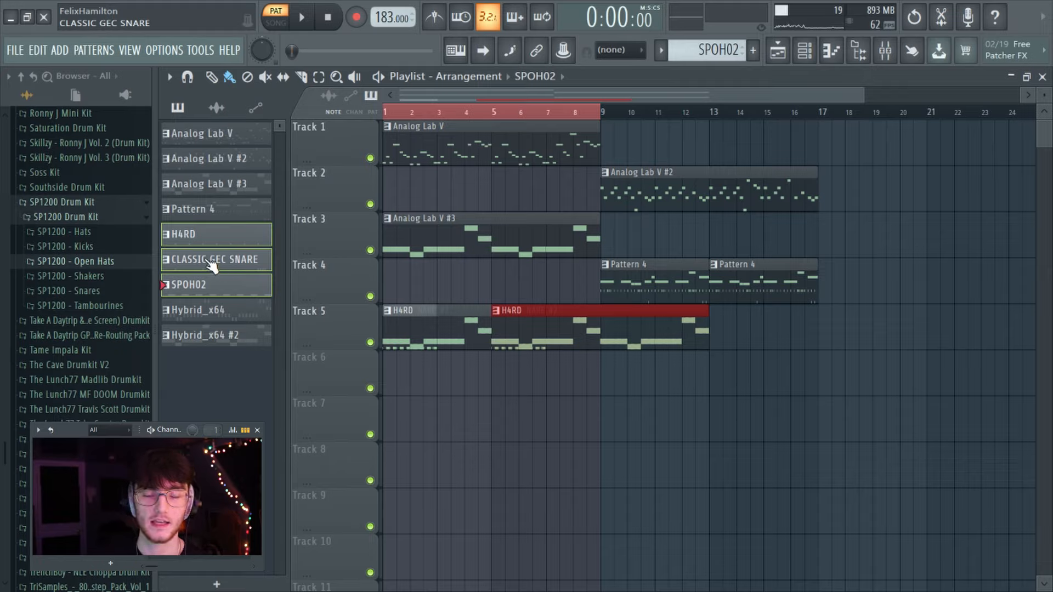
right_click(193, 240)
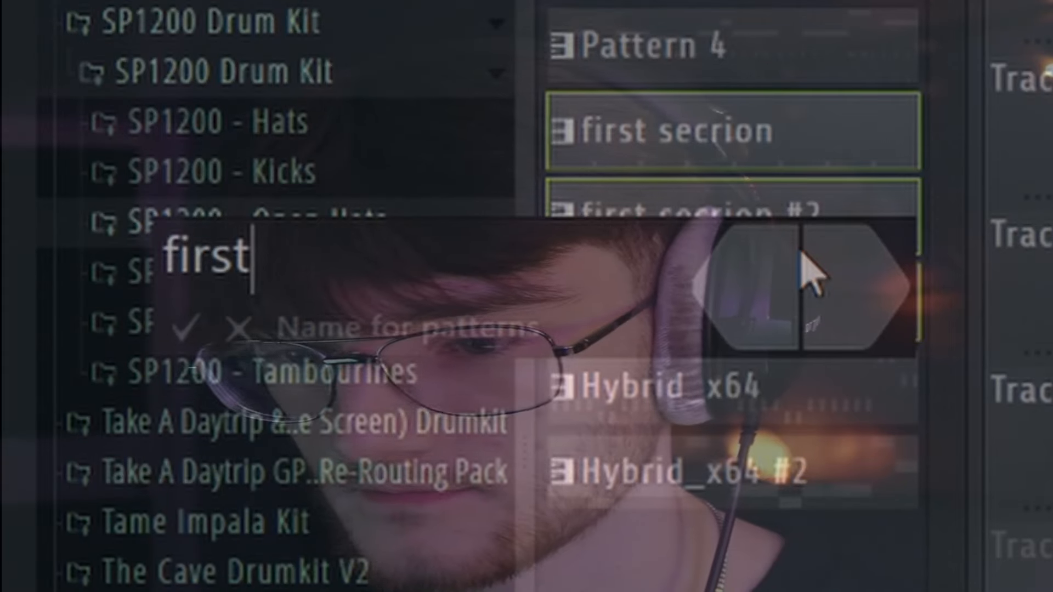
type("section")
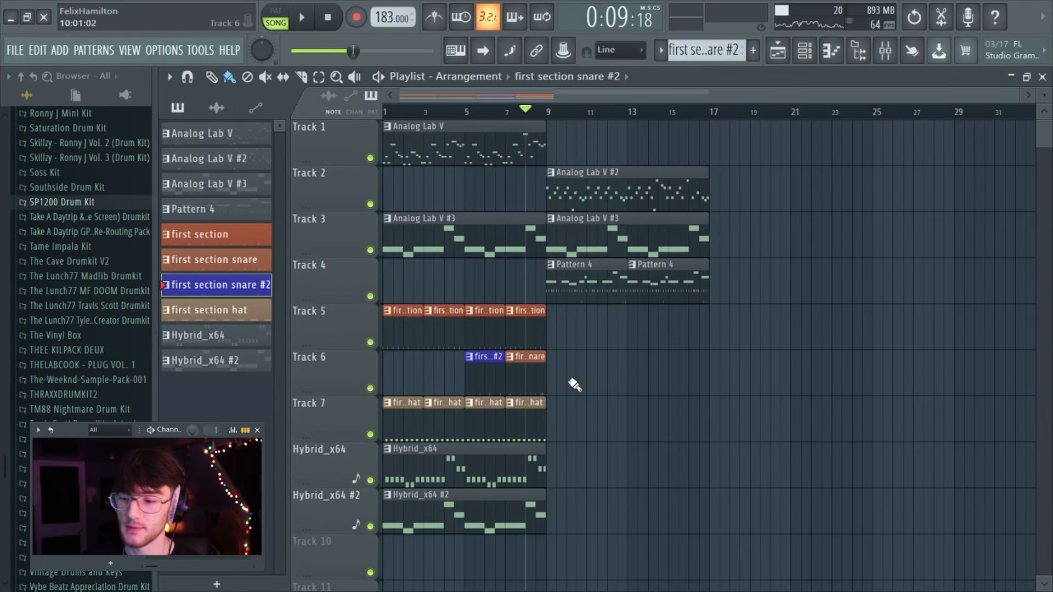
Solo the Hybrid_x64 and Hybrid_x64 #2 tracks and play them
right_click(370, 481)
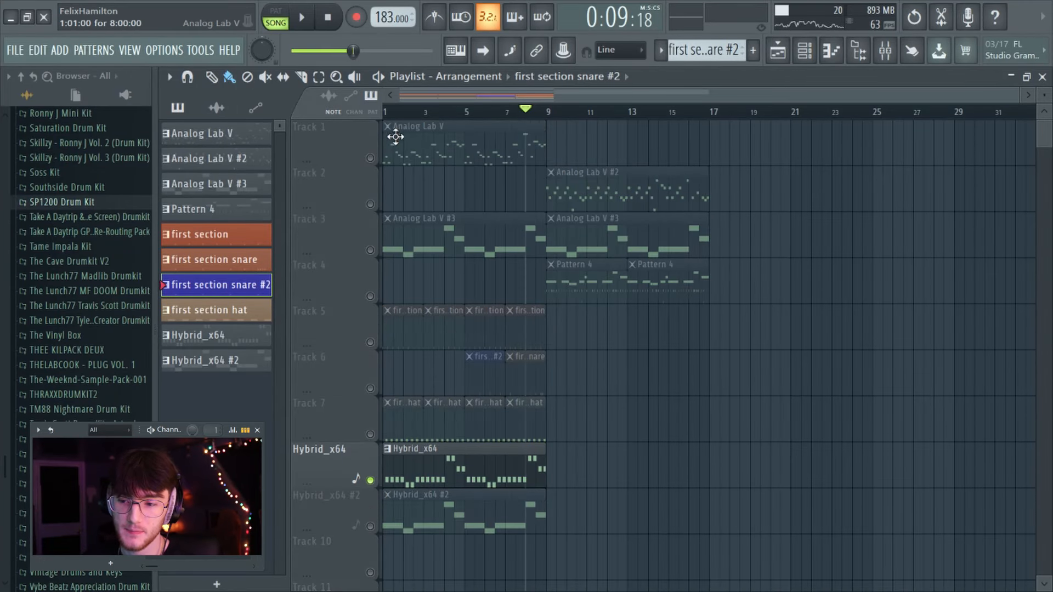
left_click(370, 527)
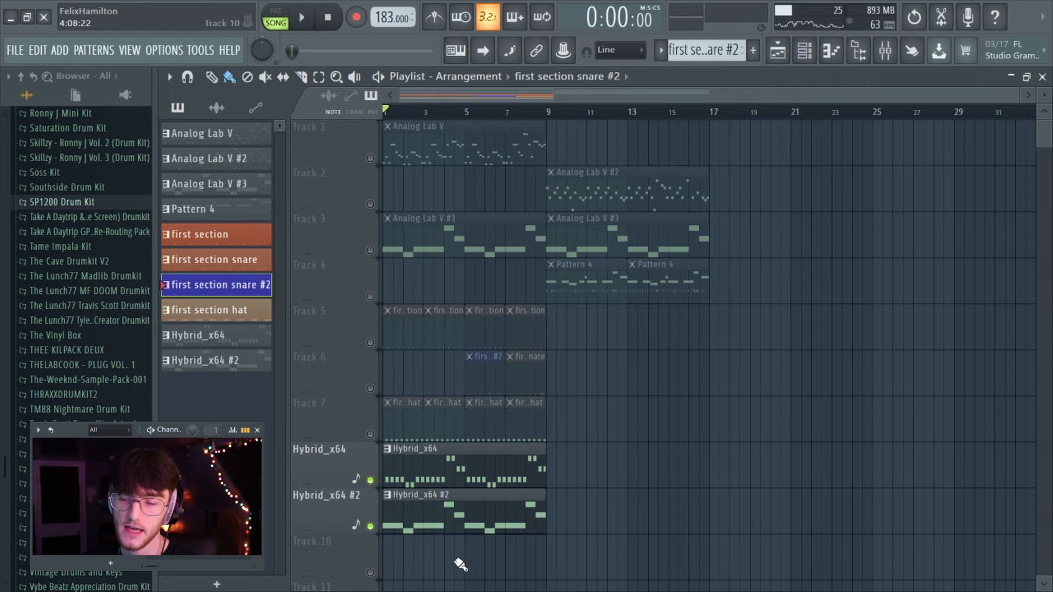
key("space")
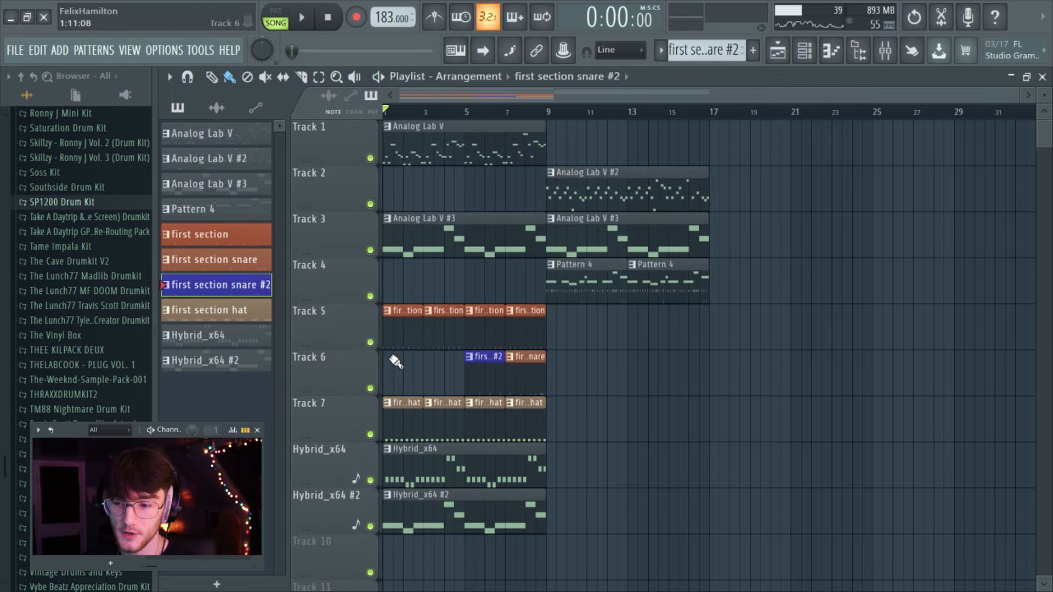
Solo the Analog Lab V #3 and Analog Lab V tracks for a listen, and restore all tracks
right_click(370, 249)
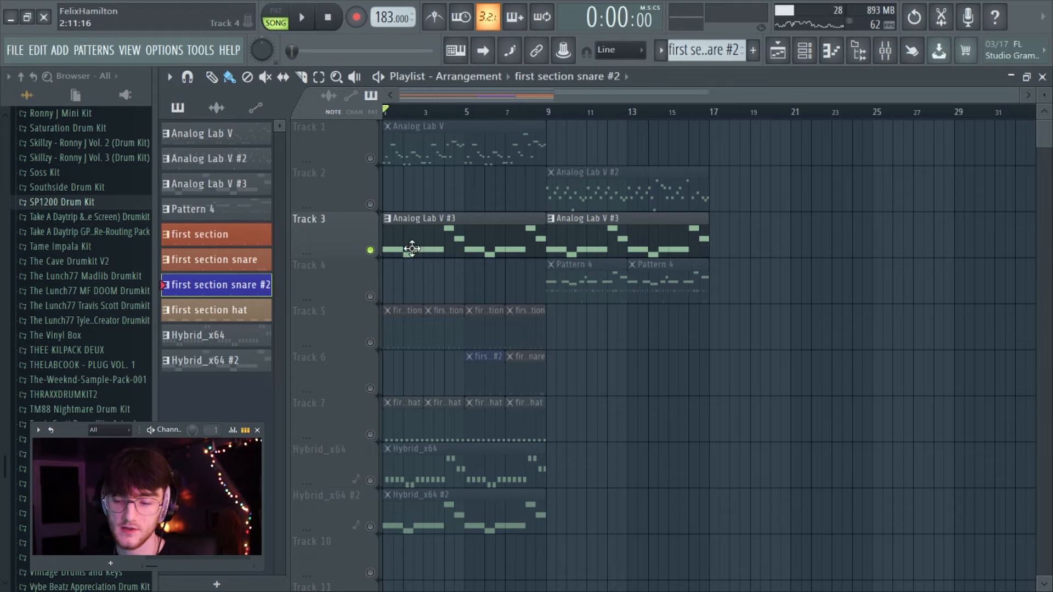
right_click(371, 158)
key("space")
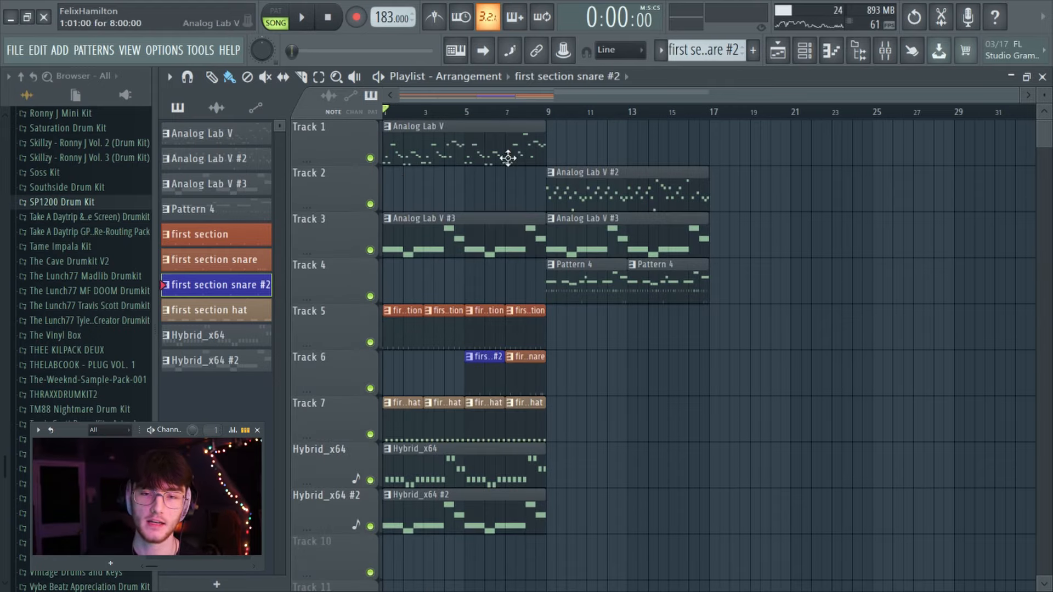
Shift all playlist clips eight bars later and add an Analog Lab V clip at bar 1 as the intro
key("ctrl+a")
left_click_drag(405, 416, 569, 416)
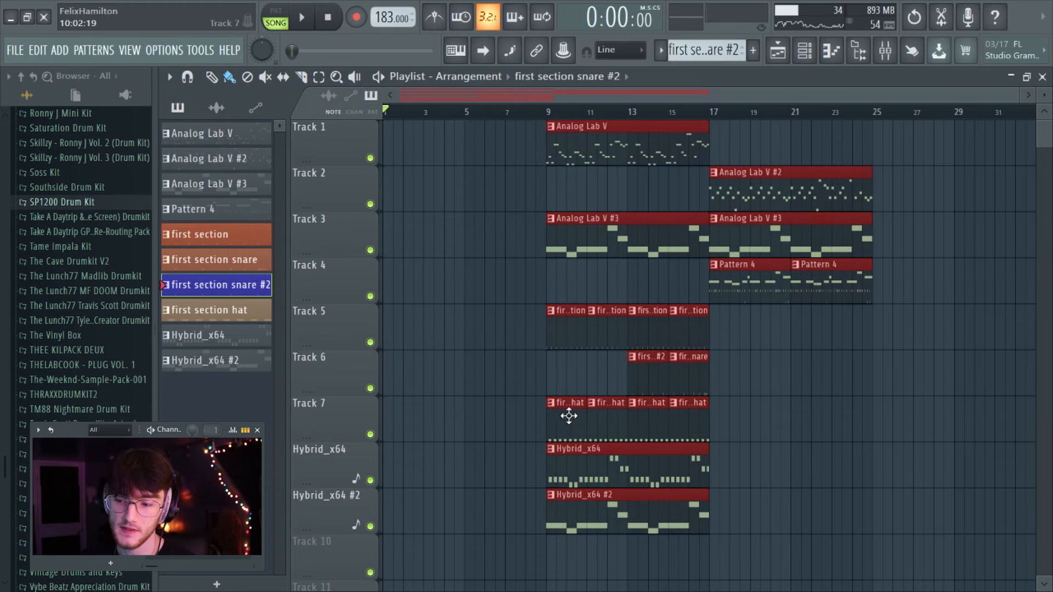
left_click(562, 403)
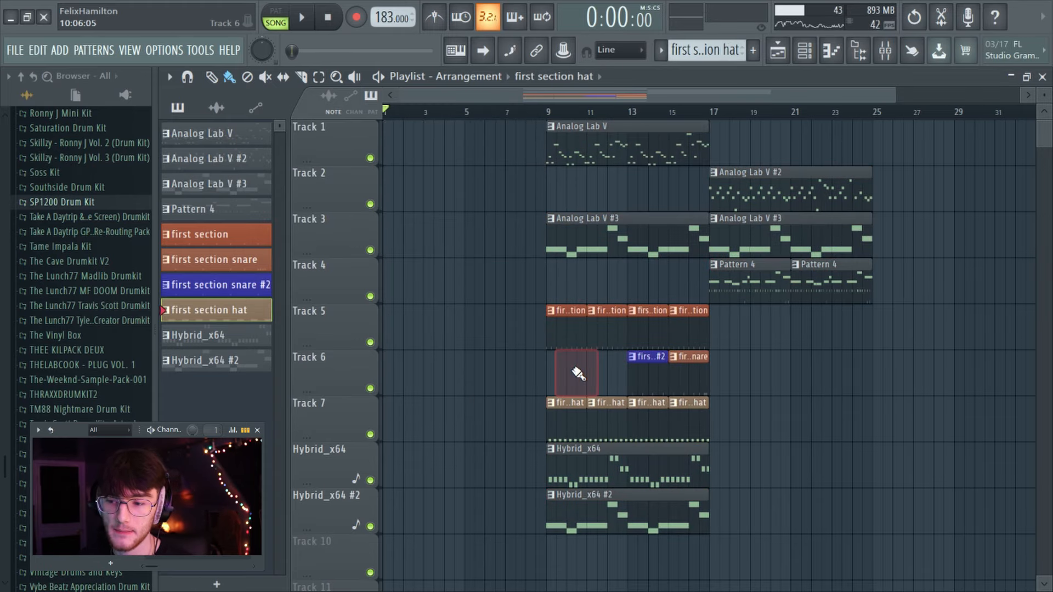
left_click(571, 149)
left_click(393, 148)
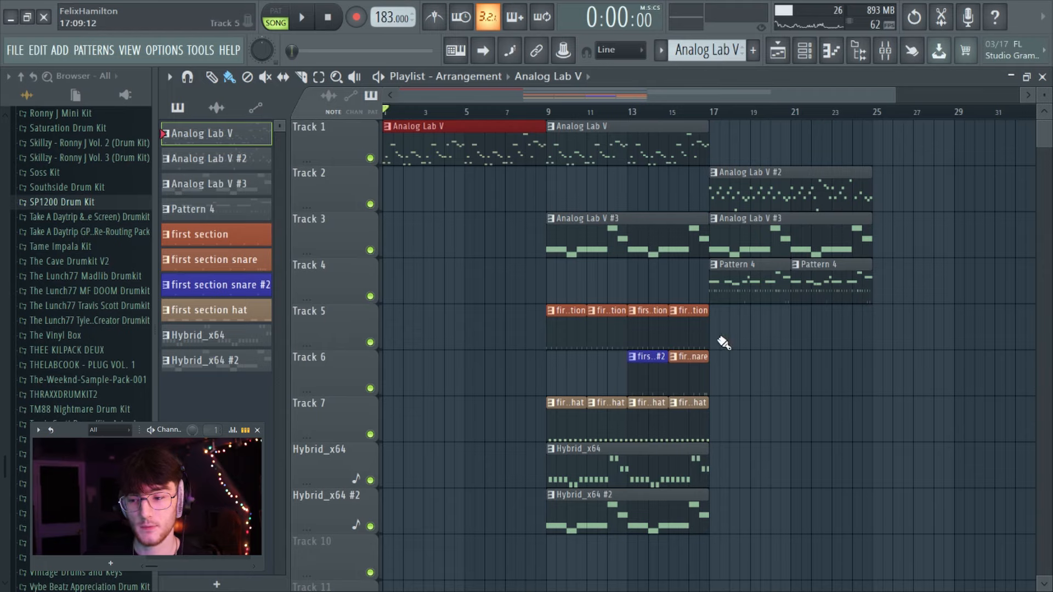
Repeat the Analog Lab V #2, Analog Lab V #3 and Pattern 4 drop clips so they fill bars 17 to 49
scroll(728, 123, "down", 2)
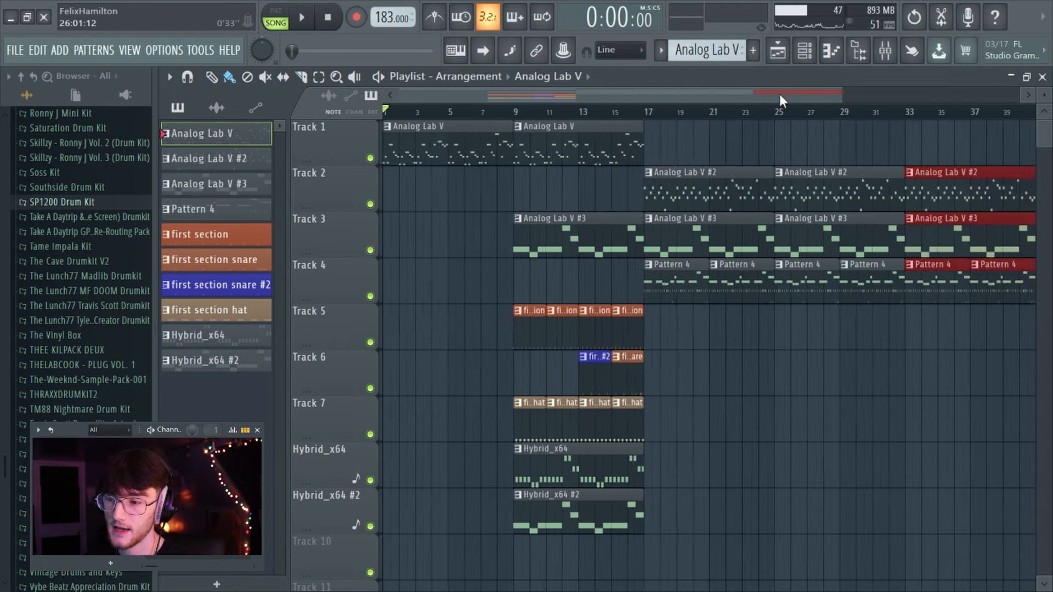
scroll(782, 99, "down", 2)
key("ctrl+b")
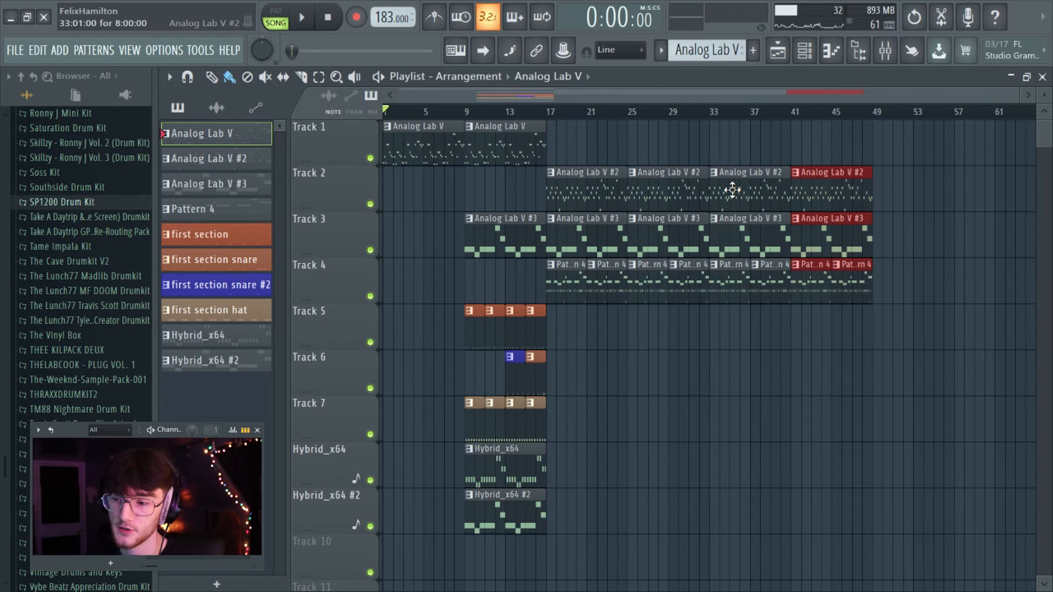
Replace the Analog Lab V #2 and Analog Lab V #3 clips at bar 25 with an Analog Lab V clip
left_click(765, 153)
right_click(765, 152)
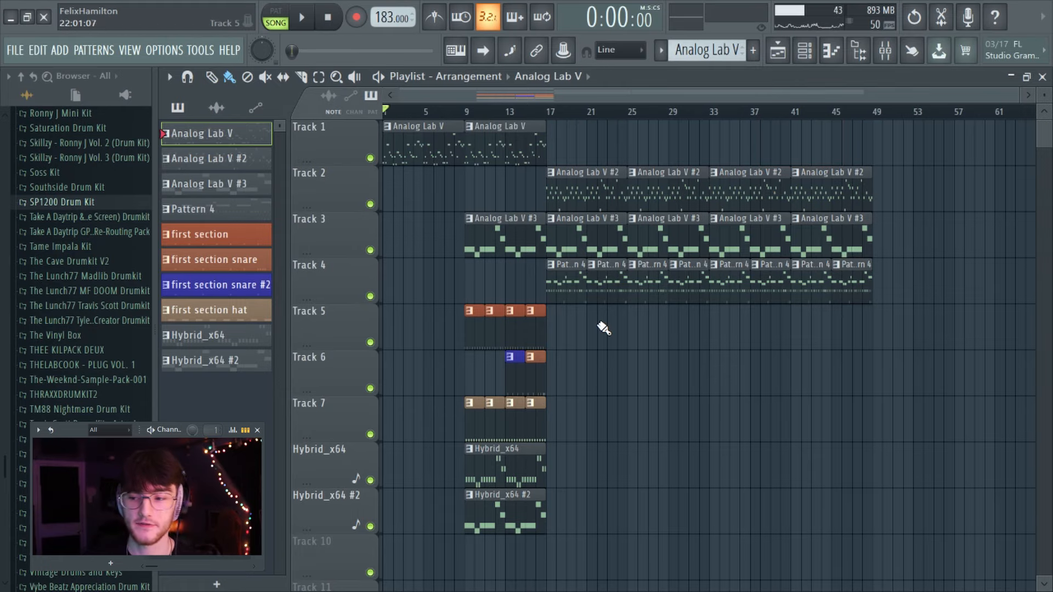
right_click(658, 186)
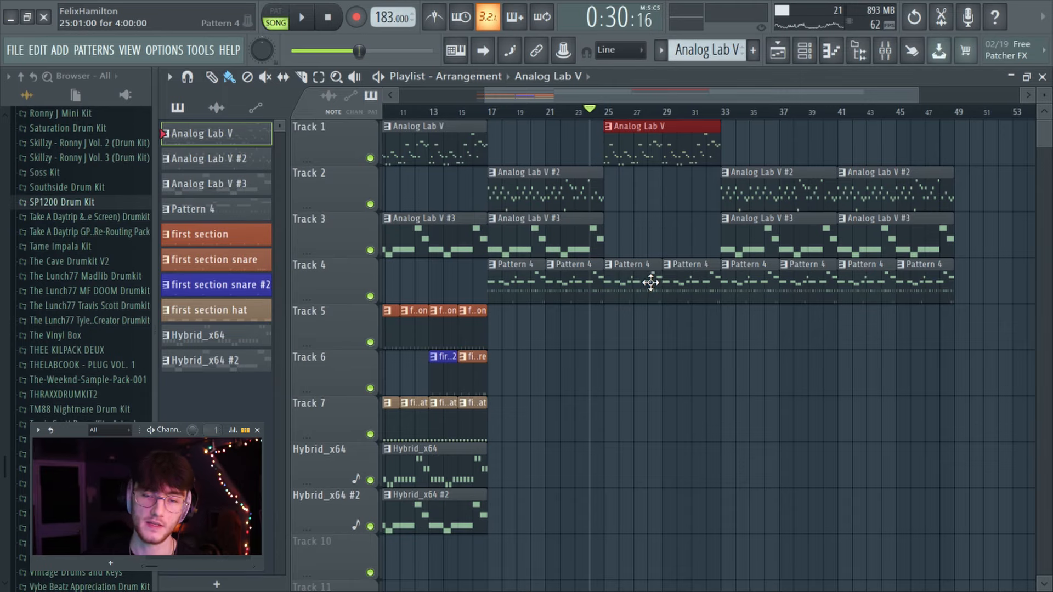
scroll(679, 301, "down", 2)
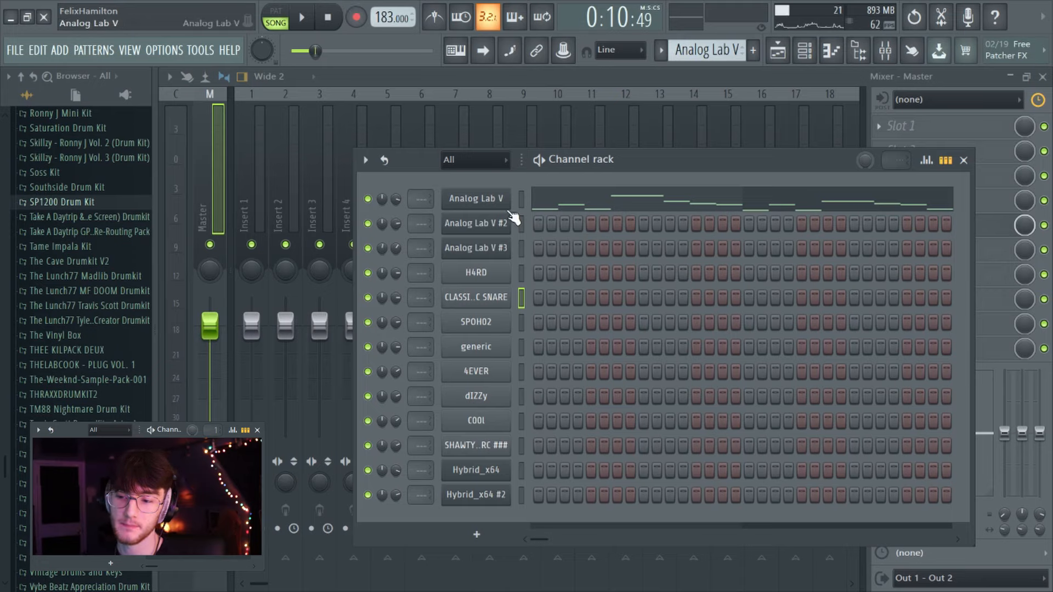
Select every channel from Analog Lab V to Hybrid_x64 #2 and route each to its own mixer track, starting at insert 1
left_click_drag(521, 198, 488, 474)
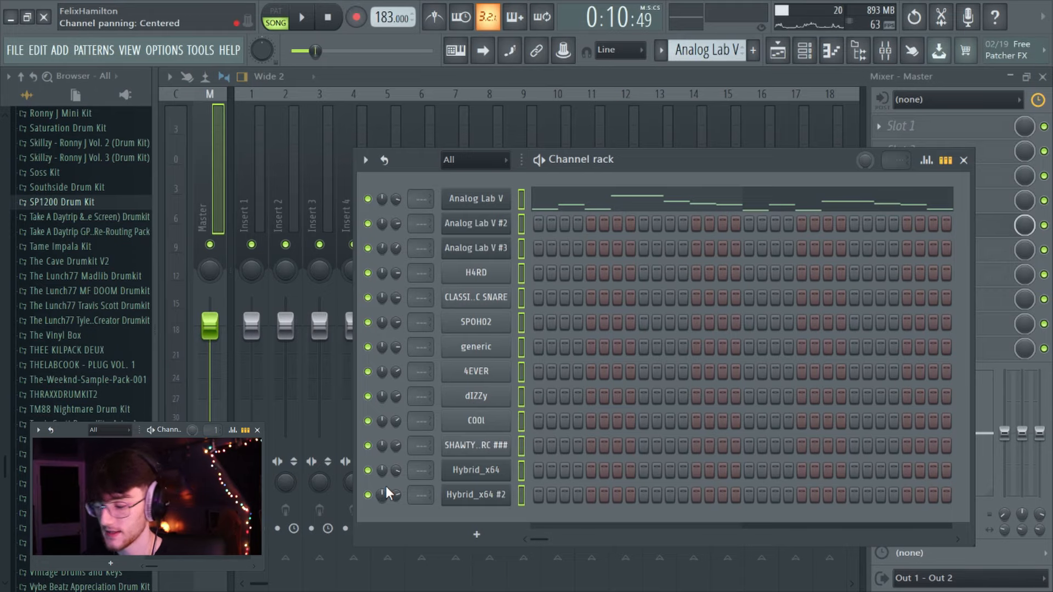
key("ctrl+l")
key("F6")
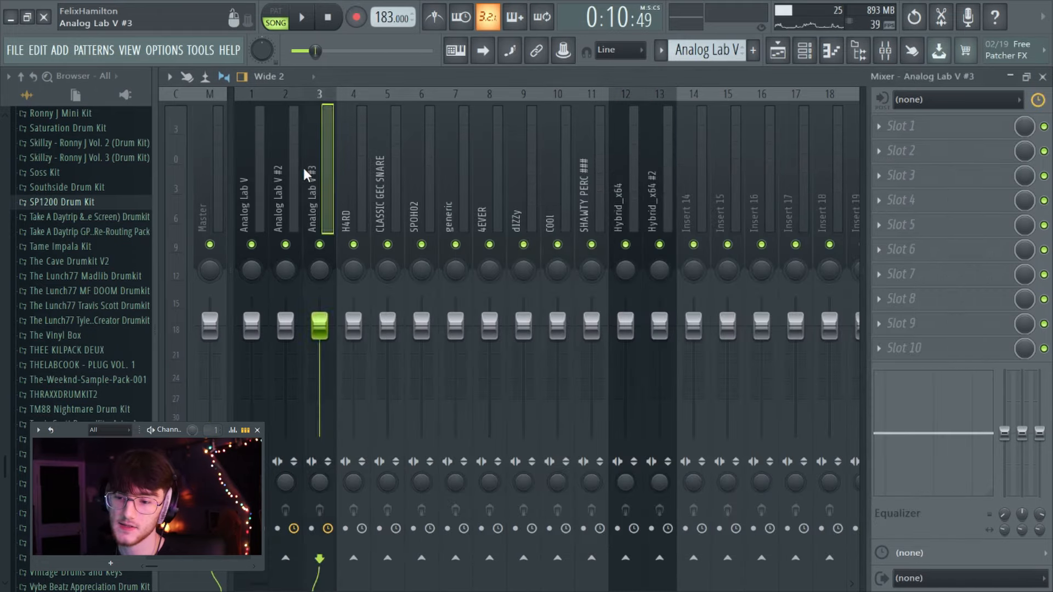
left_click(492, 183)
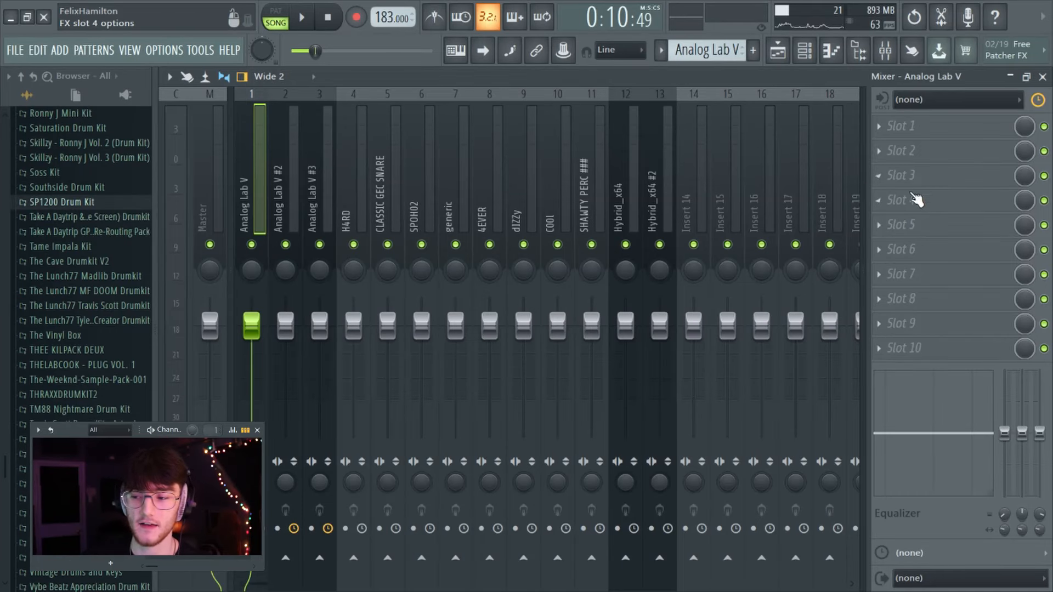
Load Fruity Parametric EQ 2 into slot 3 of the Analog Lab V mixer track and adjust it with the track soloed
left_click(914, 200)
left_click(675, 46)
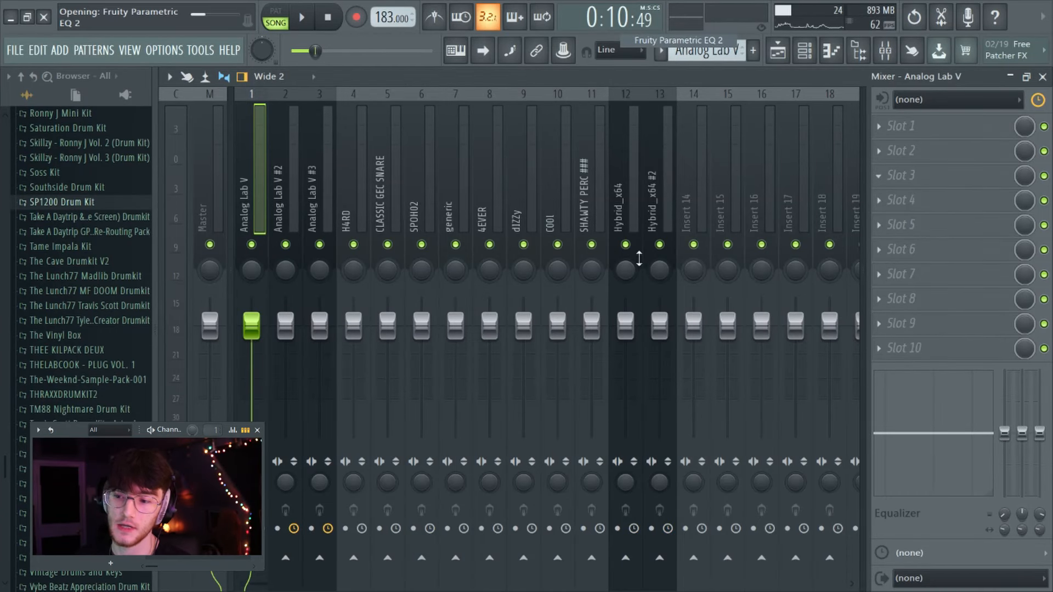
mouse_move(751, 276)
left_mouse_down()
mouse_move(751, 288)
mouse_move(751, 269)
left_mouse_up()
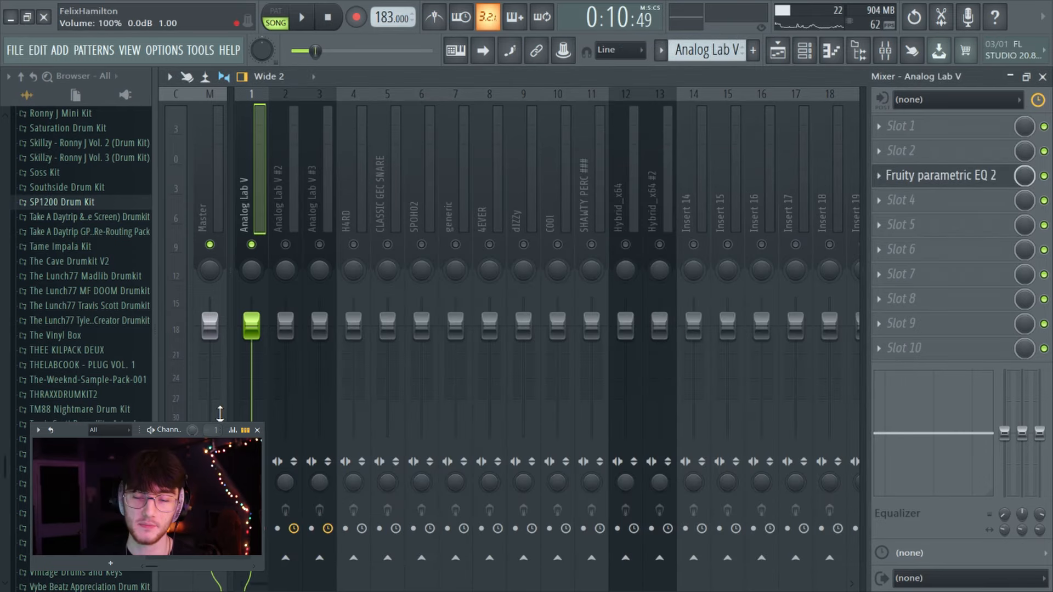
left_click_drag(258, 488, 258, 526)
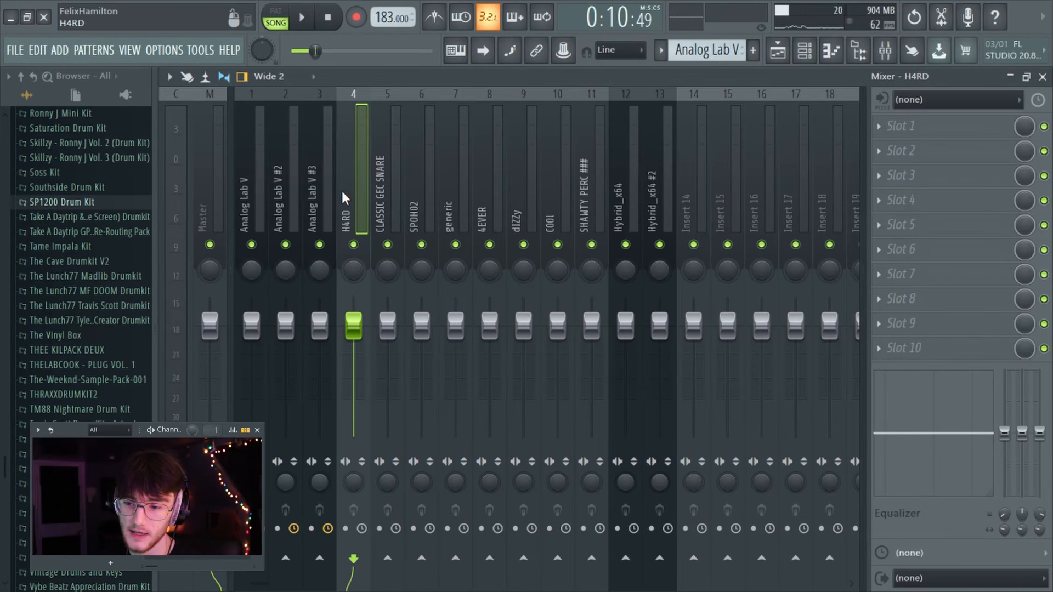
Move the Hybrid_x64 and Hybrid_x64 #2 mixer tracks together to inserts 4 and 5, beside the Analog Lab V tracks
left_click_drag(625, 181, 659, 177)
key("alt+Left")
key("alt+Left")
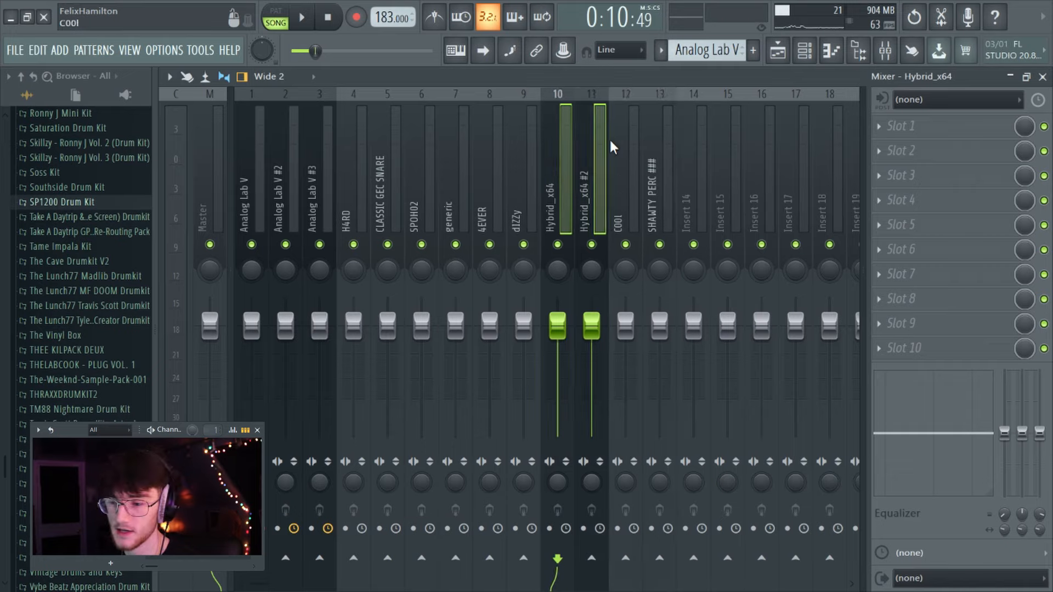
key("alt+Left")
key("alt+Left")
key("alt+Left")
key("alt+Left")
key("alt+Left")
key("alt+Left")
Select the three Analog Lab V and two Hybrid_x64 mixer tracks and route them only to Insert 14
left_click(379, 186)
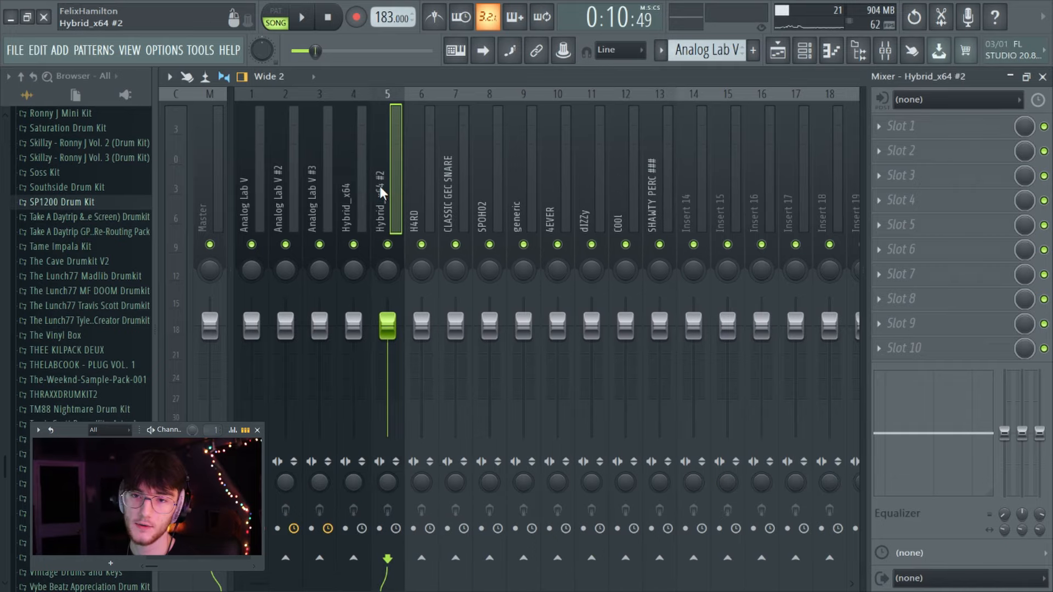
left_click_drag(379, 185, 255, 175)
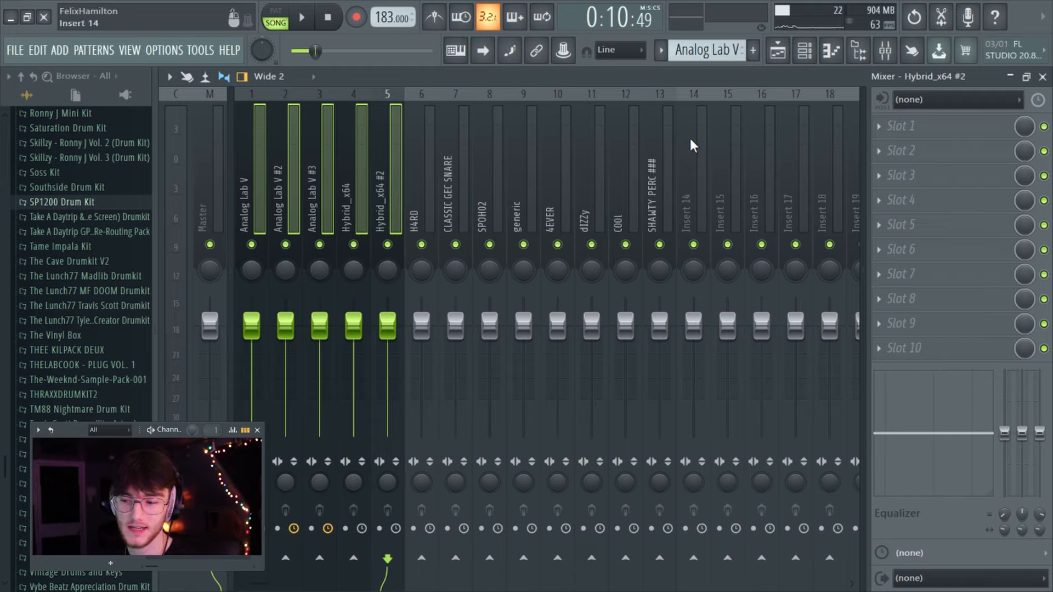
right_click(695, 559)
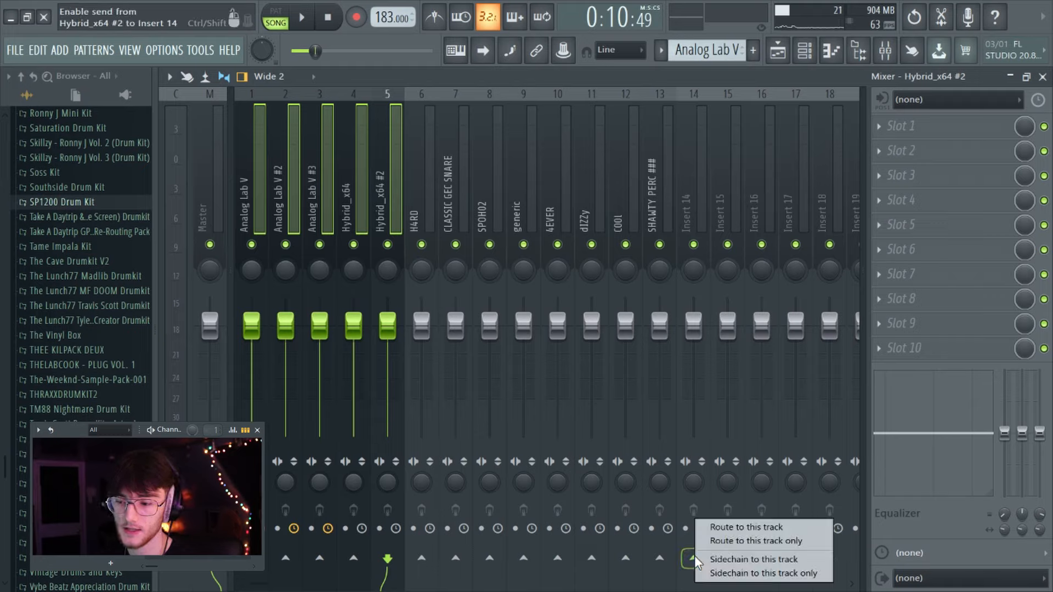
left_click(722, 543)
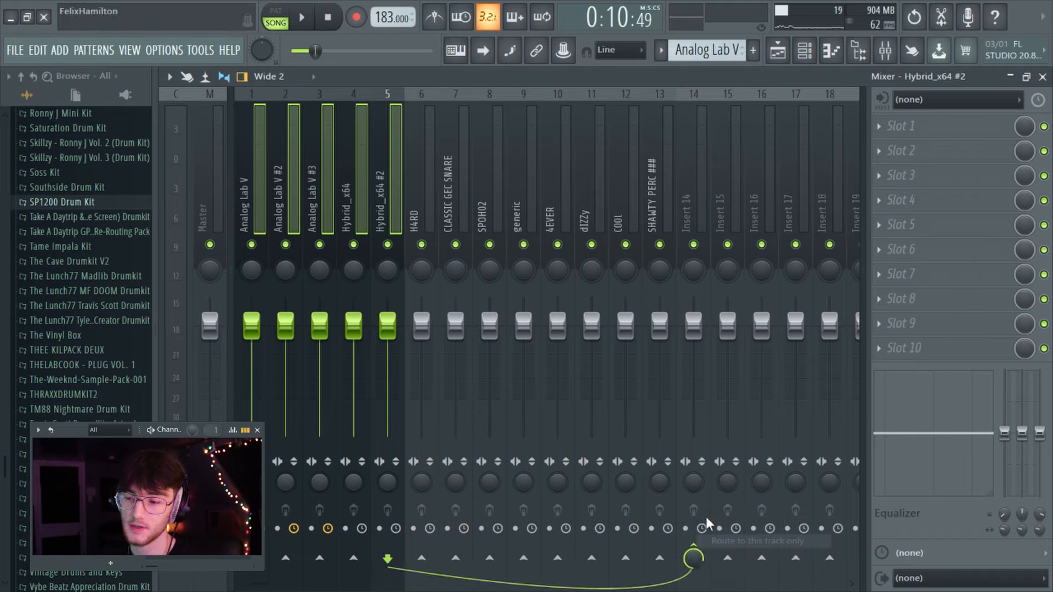
Solo Insert 14 together with the melody tracks feeding it and play the song briefly
left_click(701, 222)
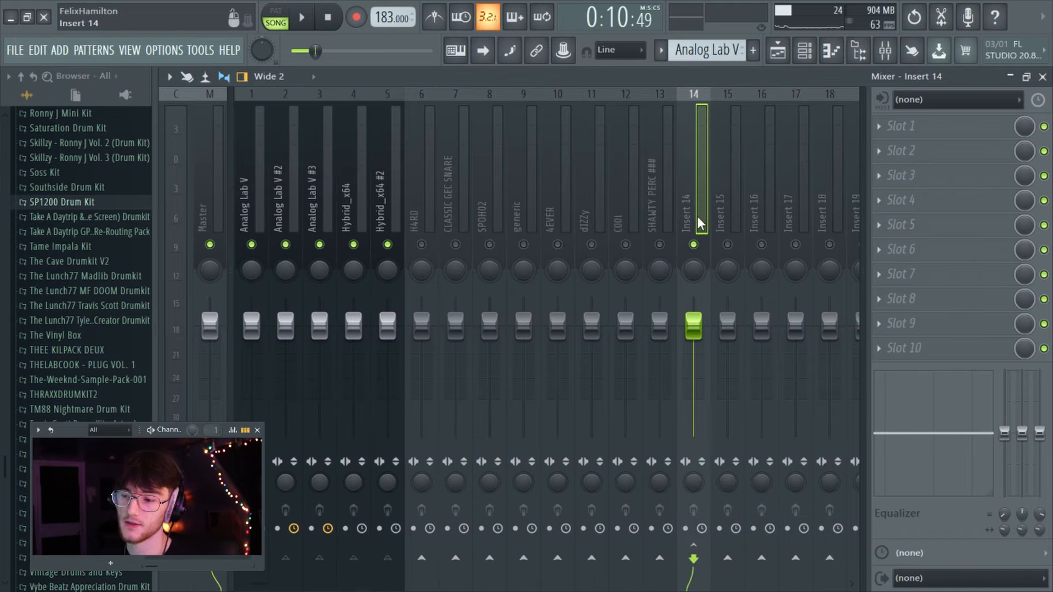
key("space")
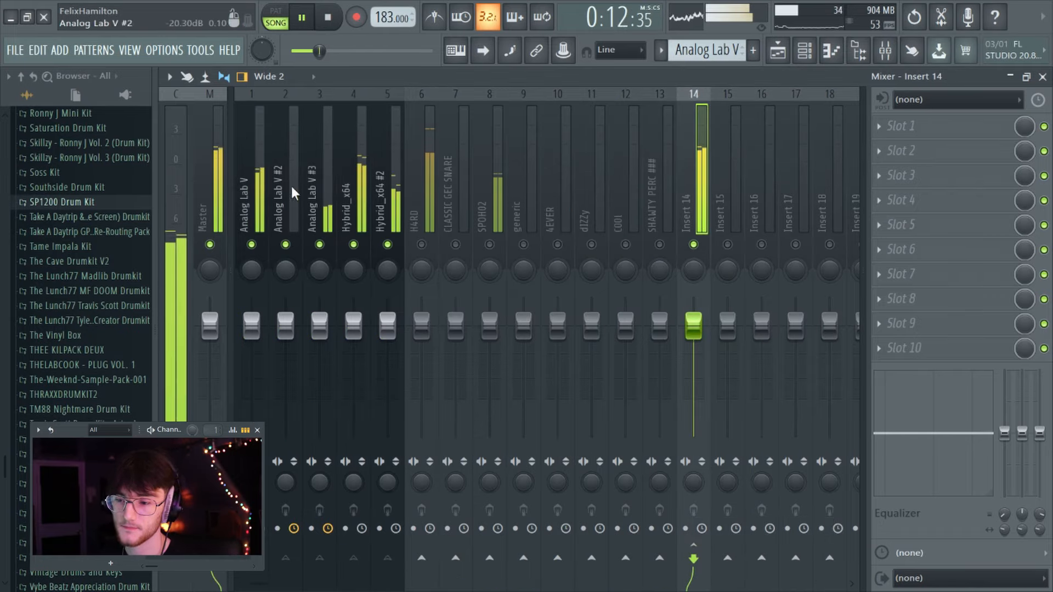
left_click(355, 176)
key("space")
Enable the H4RD mixer track alongside the soloed tracks and sidechain it to Insert 14
left_click(688, 218)
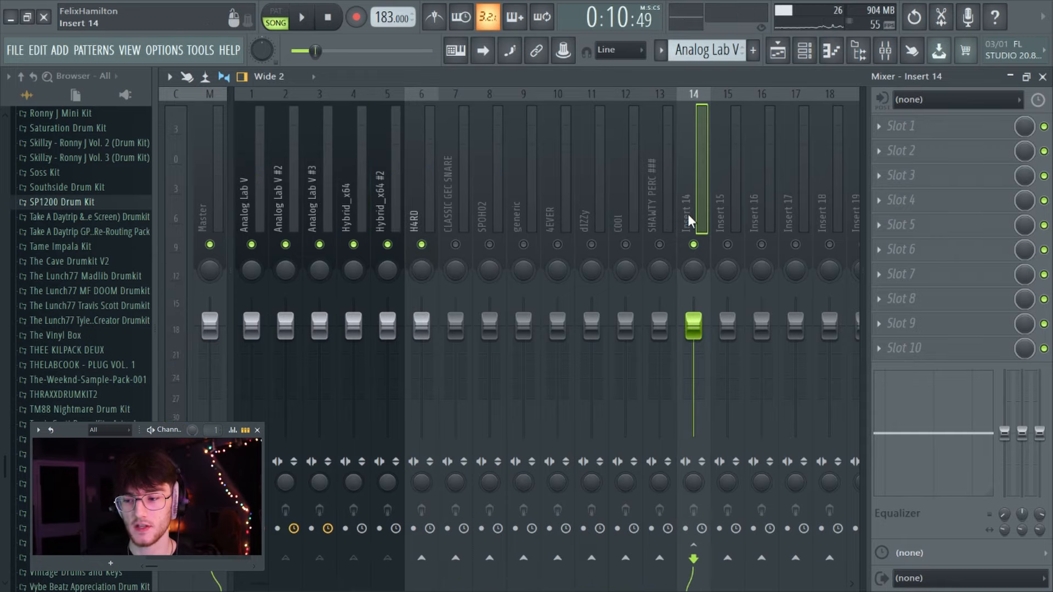
left_click(430, 184)
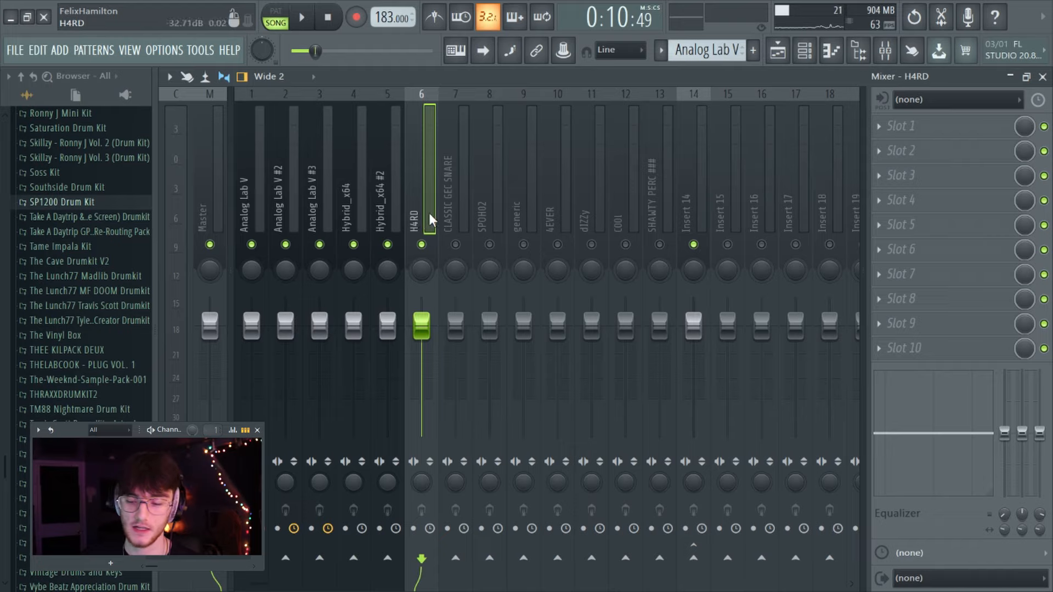
left_click(693, 557)
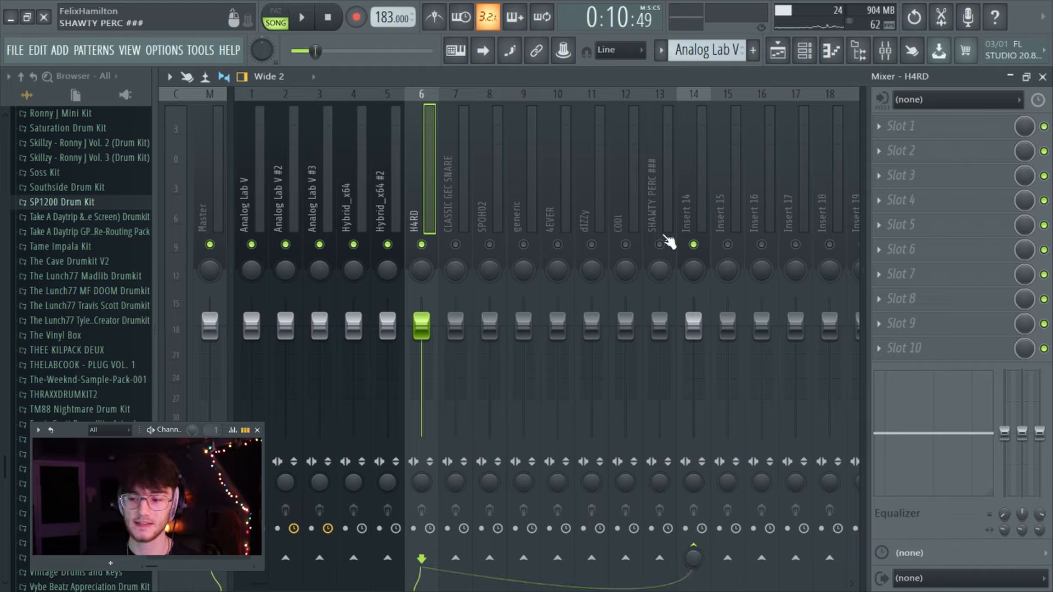
Load Fruity Limiter into slot 7 of Insert 14 and switch it to COMP mode
left_click(690, 206)
left_click(935, 275)
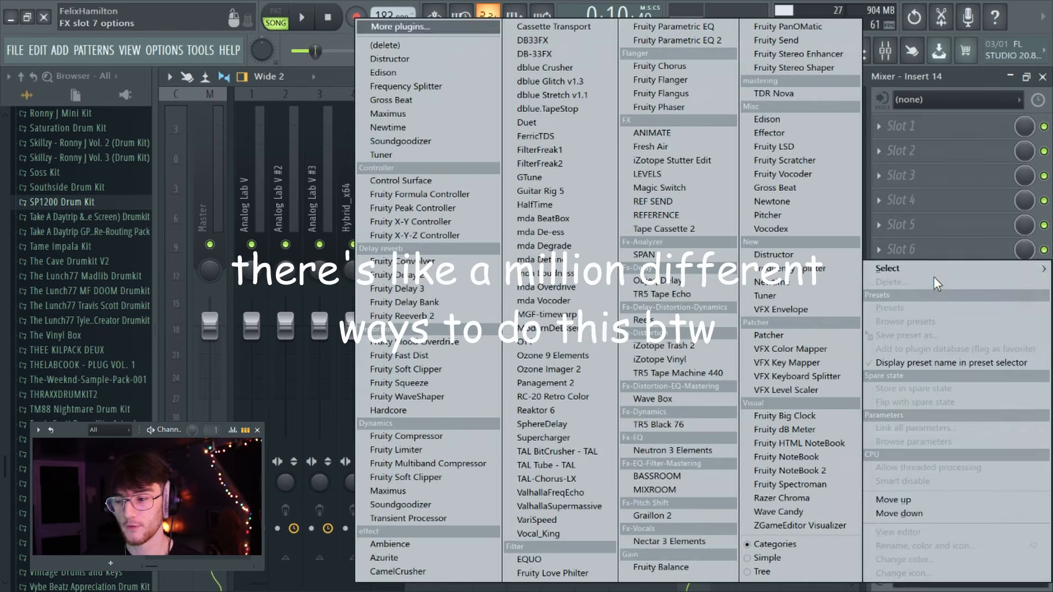
left_click(406, 451)
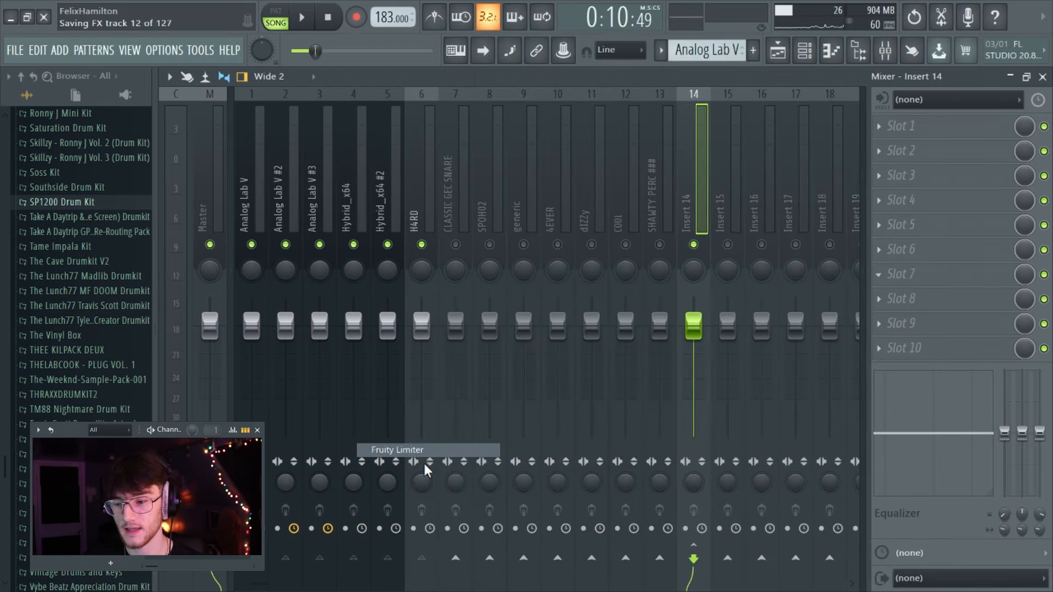
left_click(394, 459)
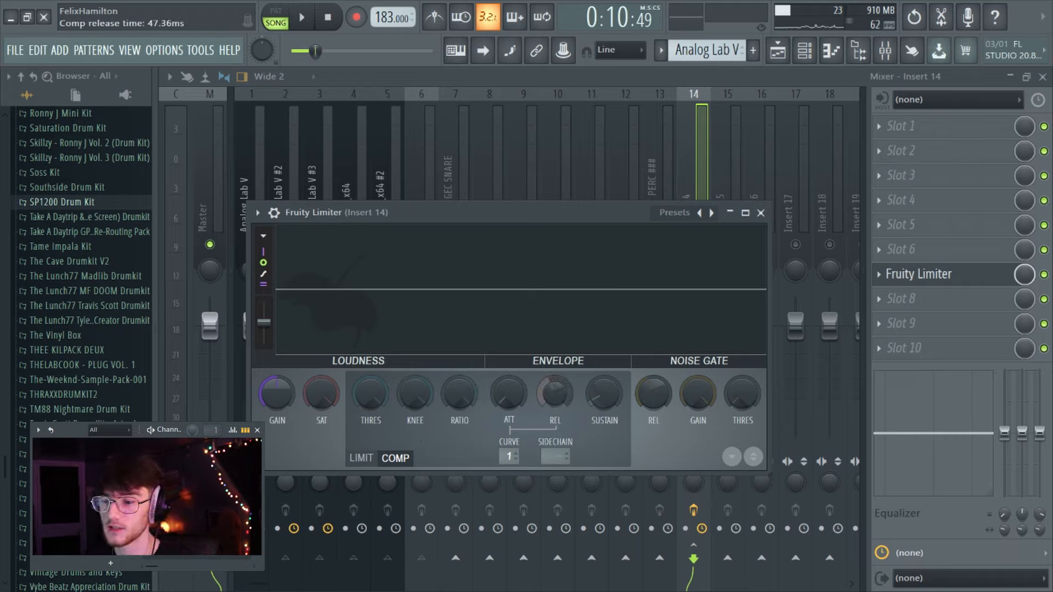
Set the limiter's sidechain input to 6, shorten the release, raise knee and ratio, and tune the threshold to about -11.2 dB during playback
left_click_drag(367, 397, 380, 412)
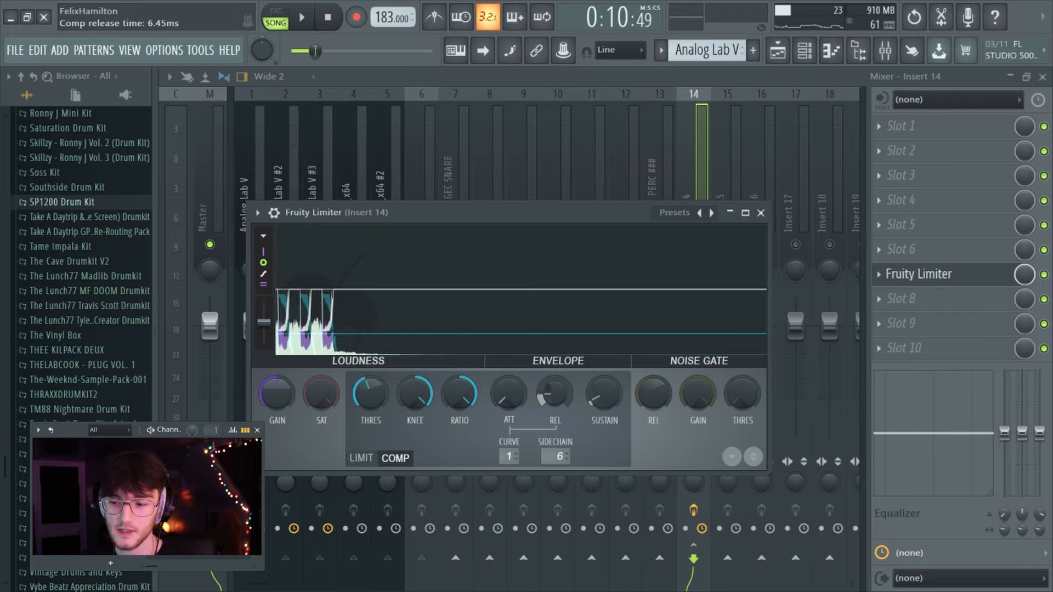
left_click_drag(370, 394, 370, 384)
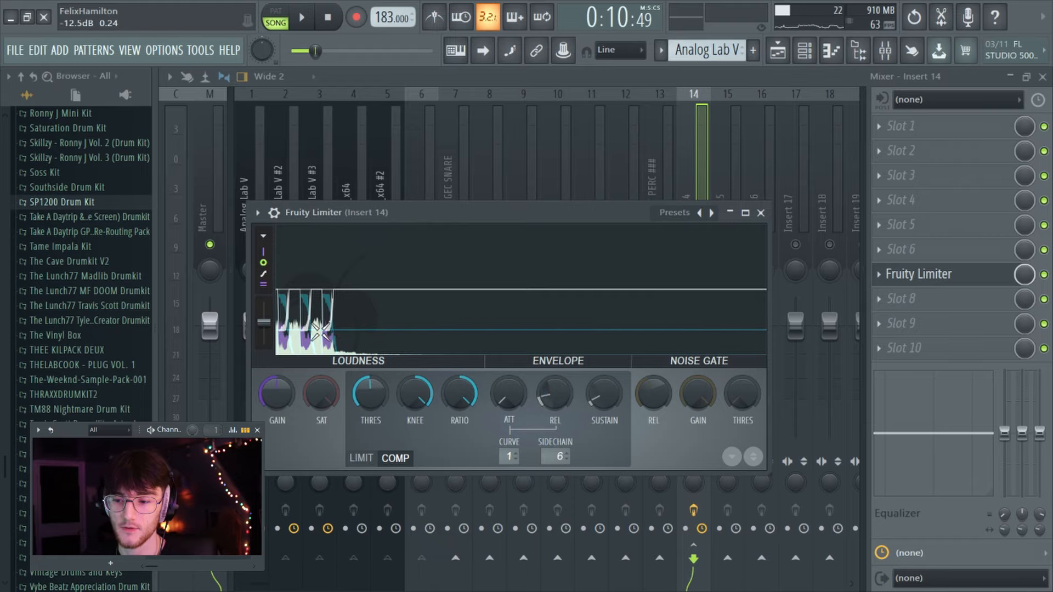
key("space")
left_click_drag(390, 384, 390, 382)
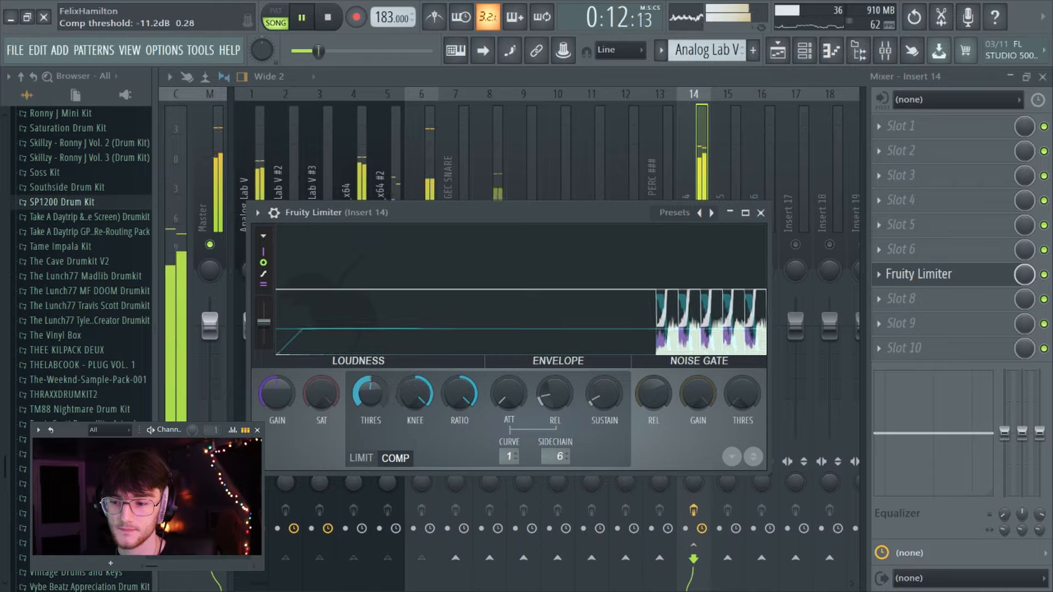